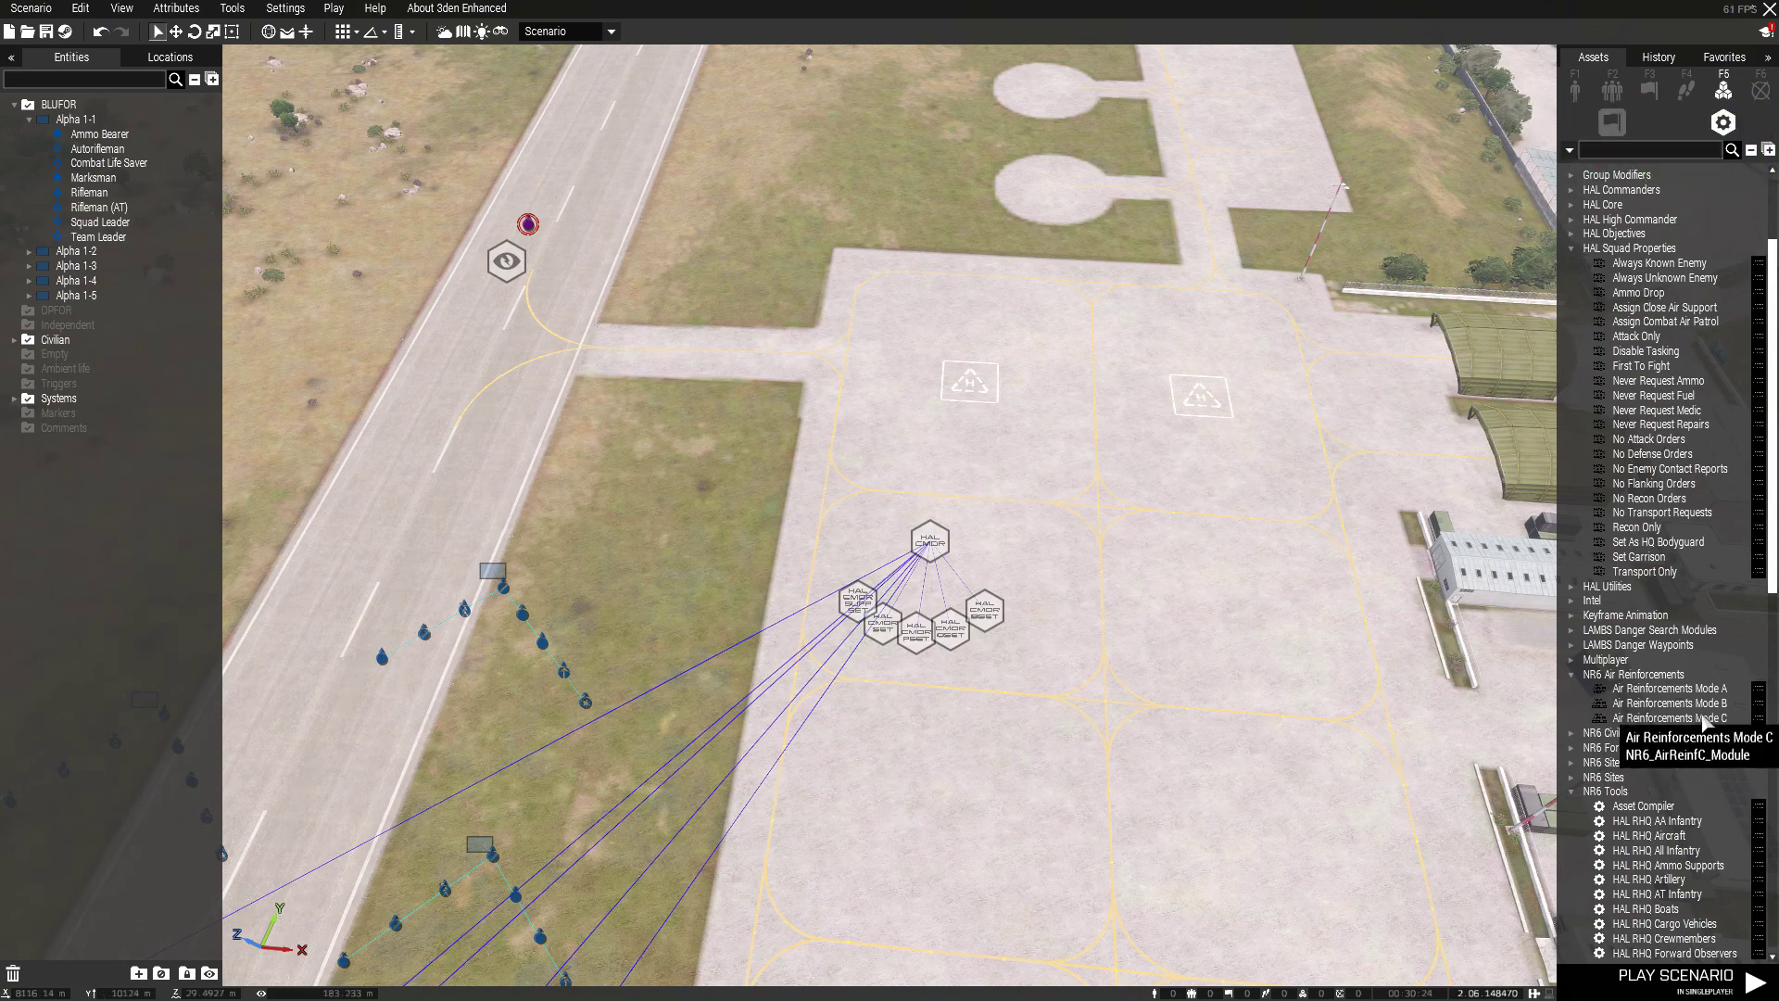
Place an Air Reinforcements Mode C module on the apron, south of the gap between the two helipads.
click(1668, 717)
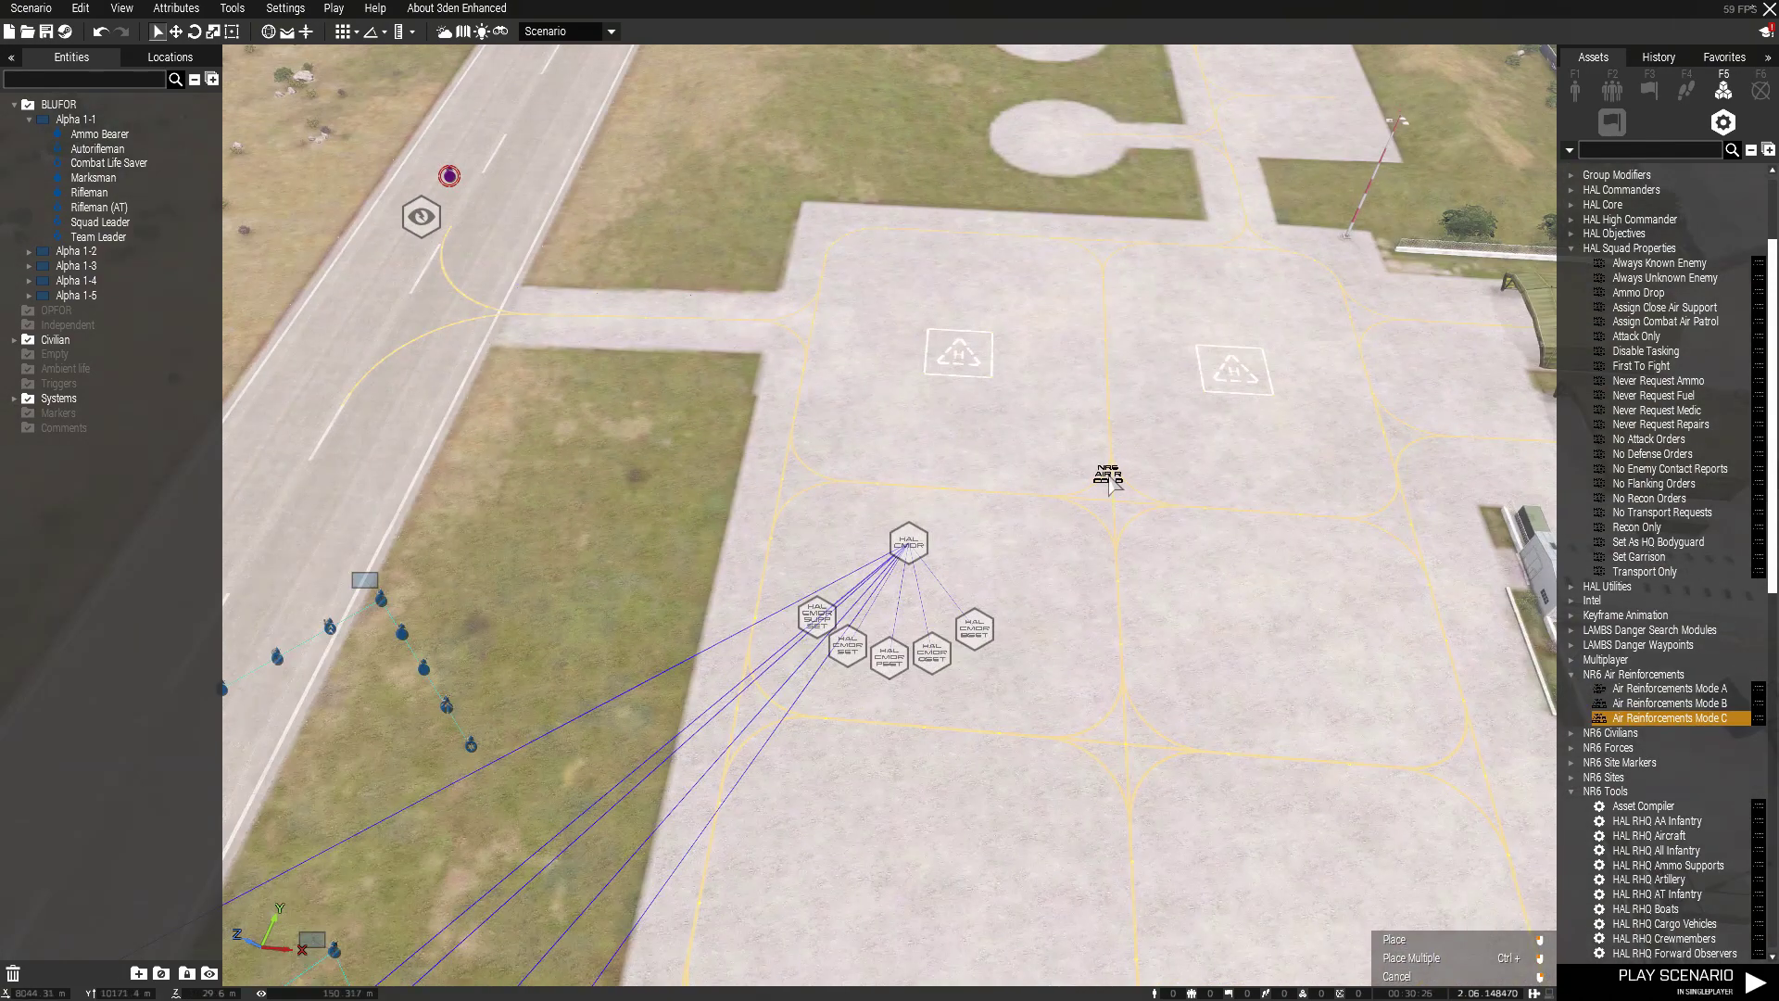
click(1097, 469)
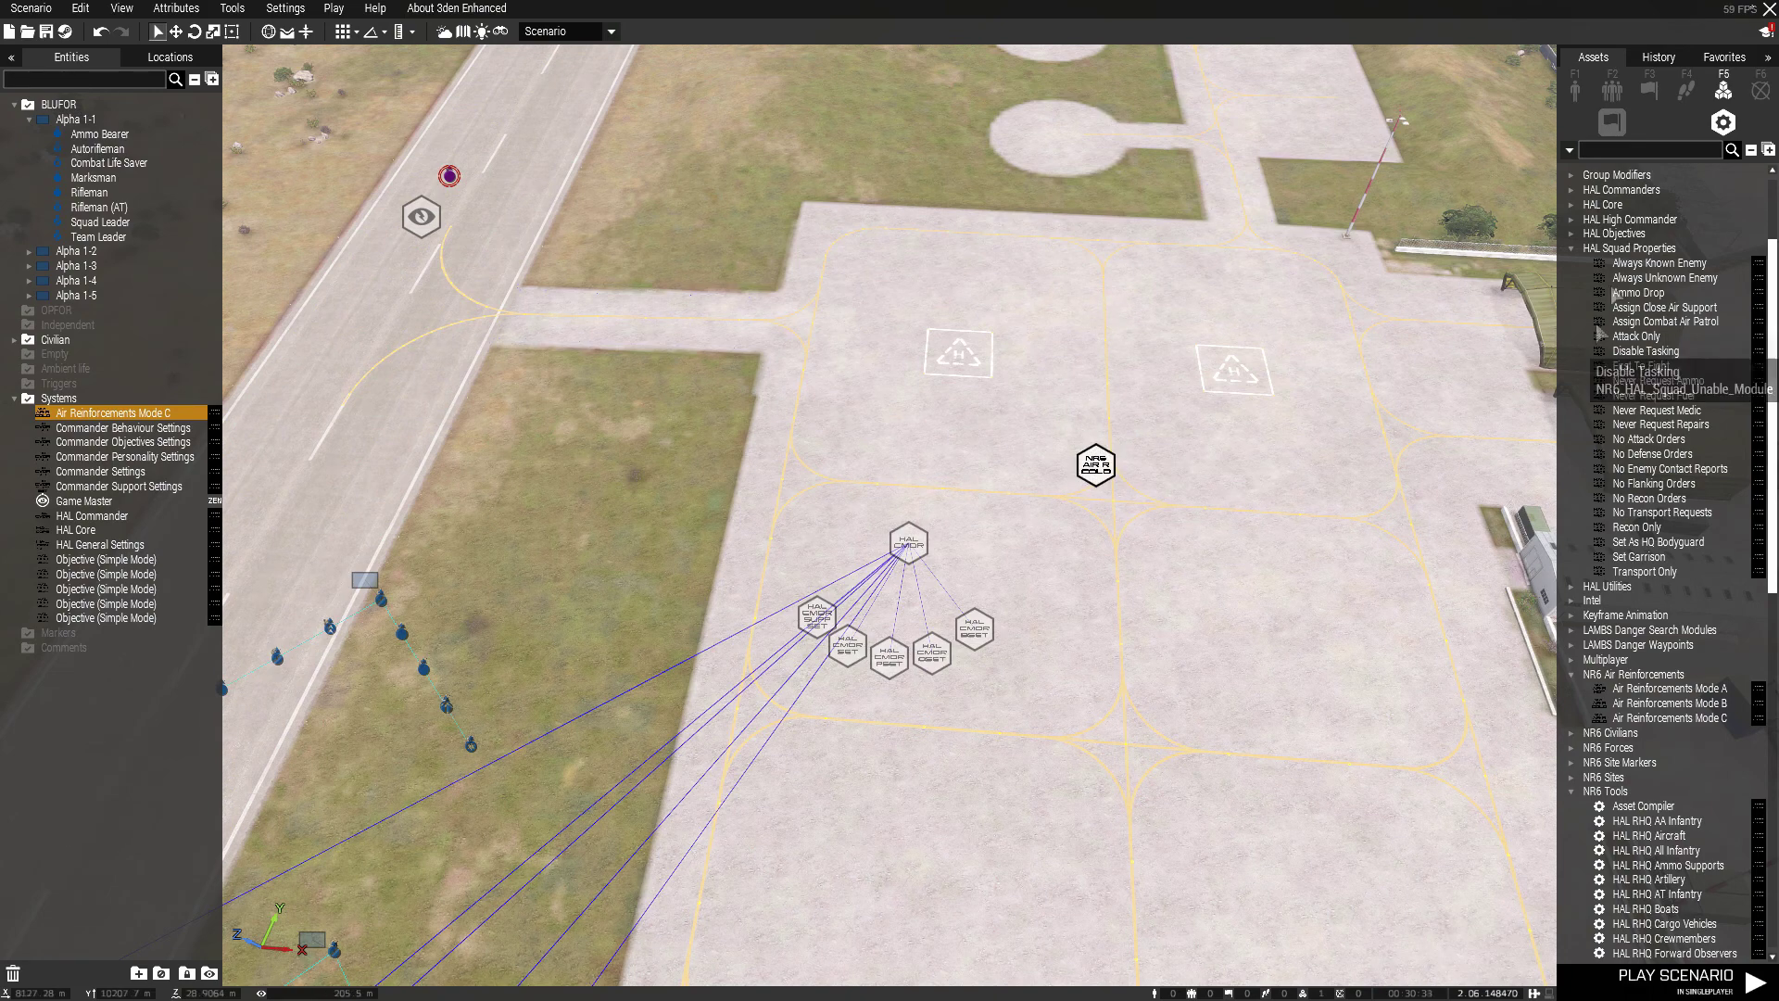
Place an empty NATO UH-80 Ghost Hawk on the helipad nearer the runway and rotate it to face the modules.
click(1580, 93)
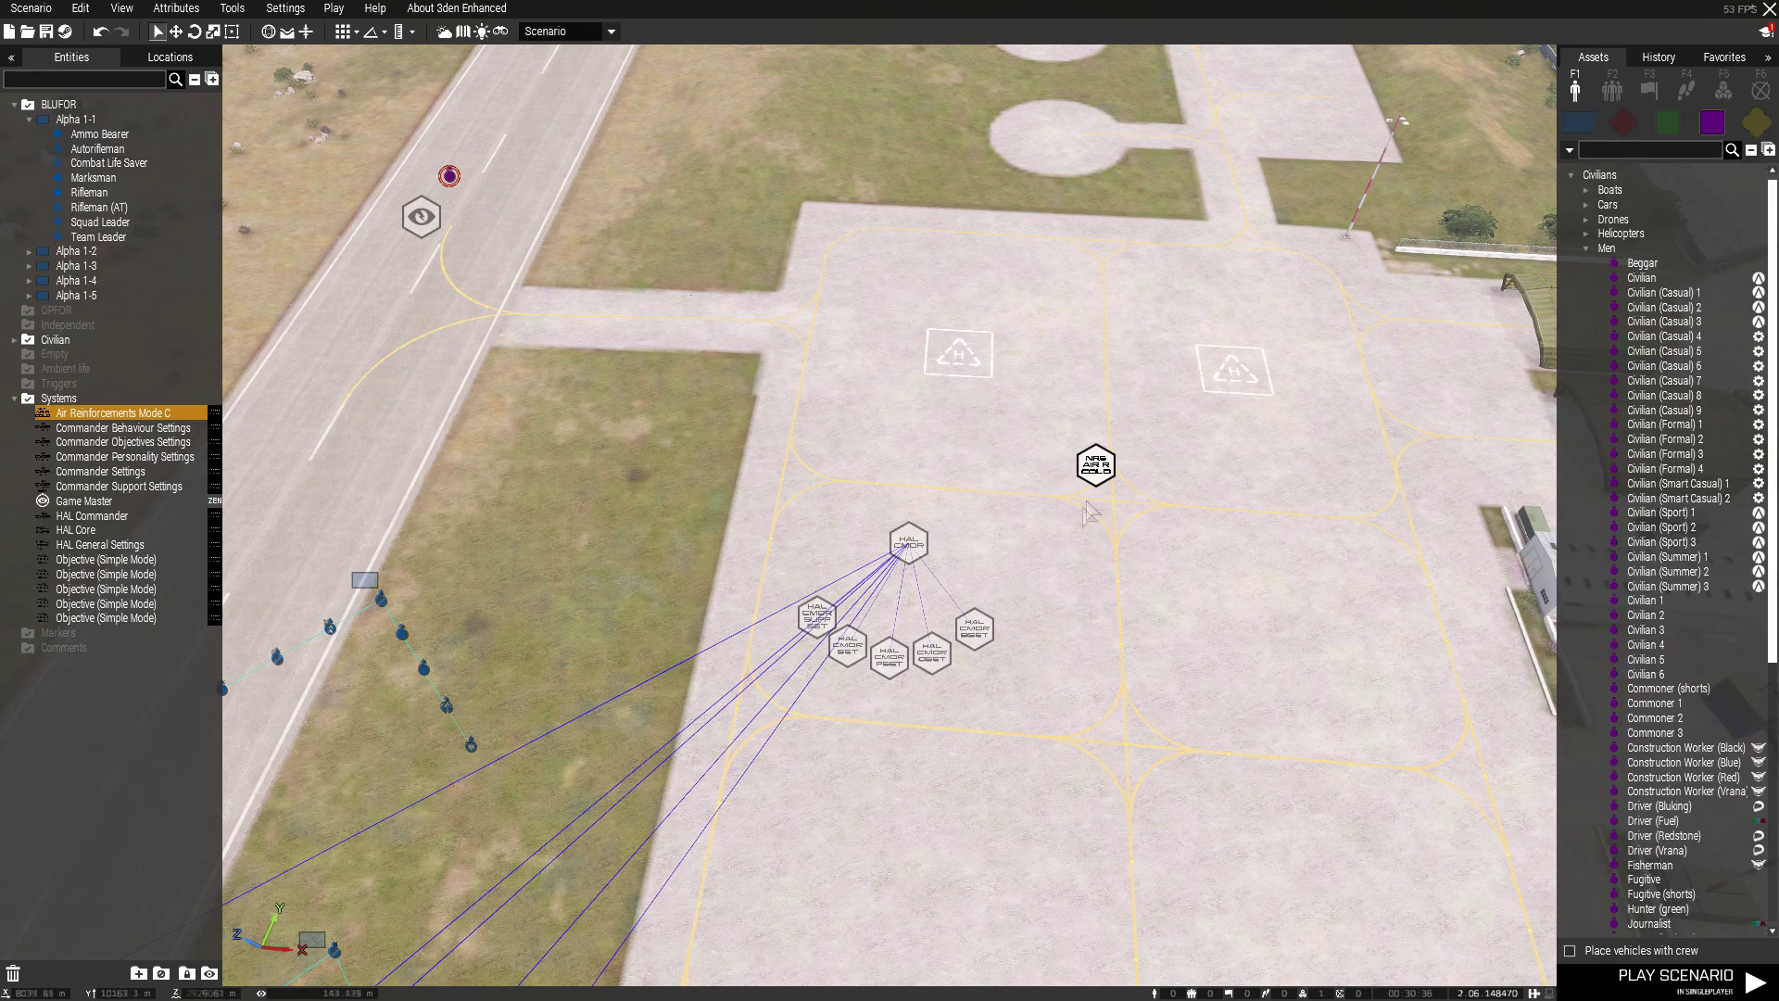
scroll(1089, 513, up, 2)
scroll(1196, 454, up, 1)
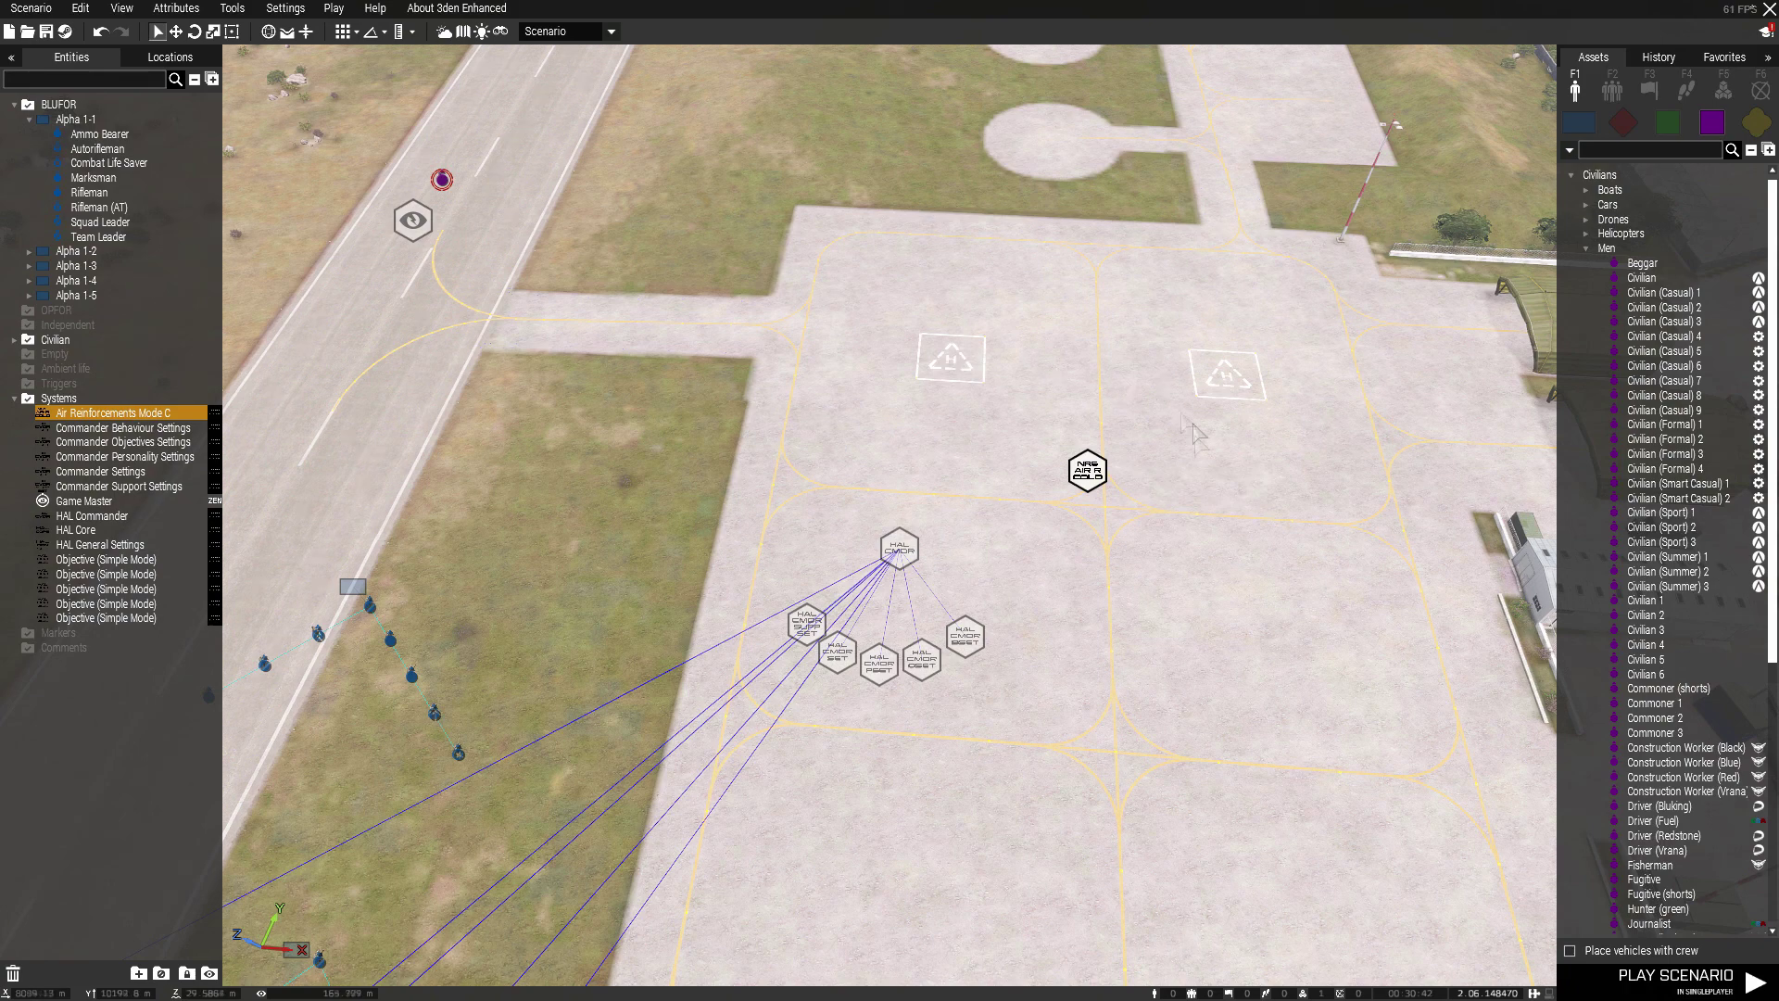
click(1577, 130)
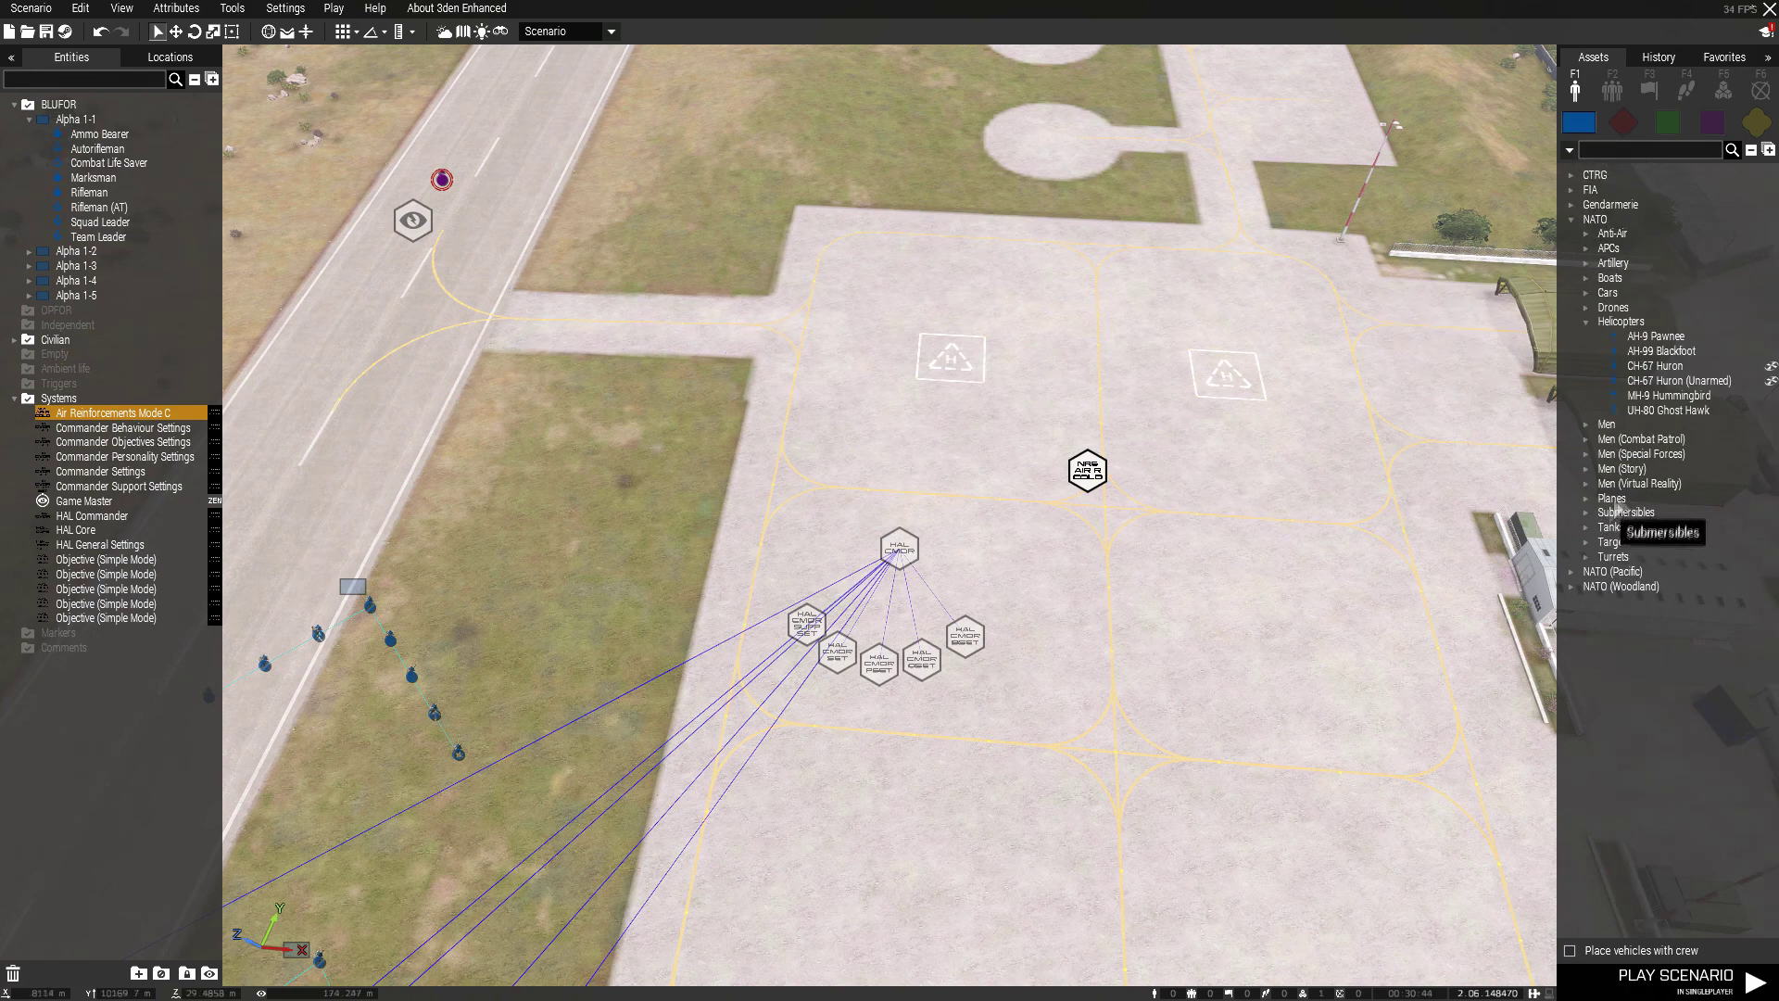
click(1667, 410)
scroll(1164, 604, up, 1)
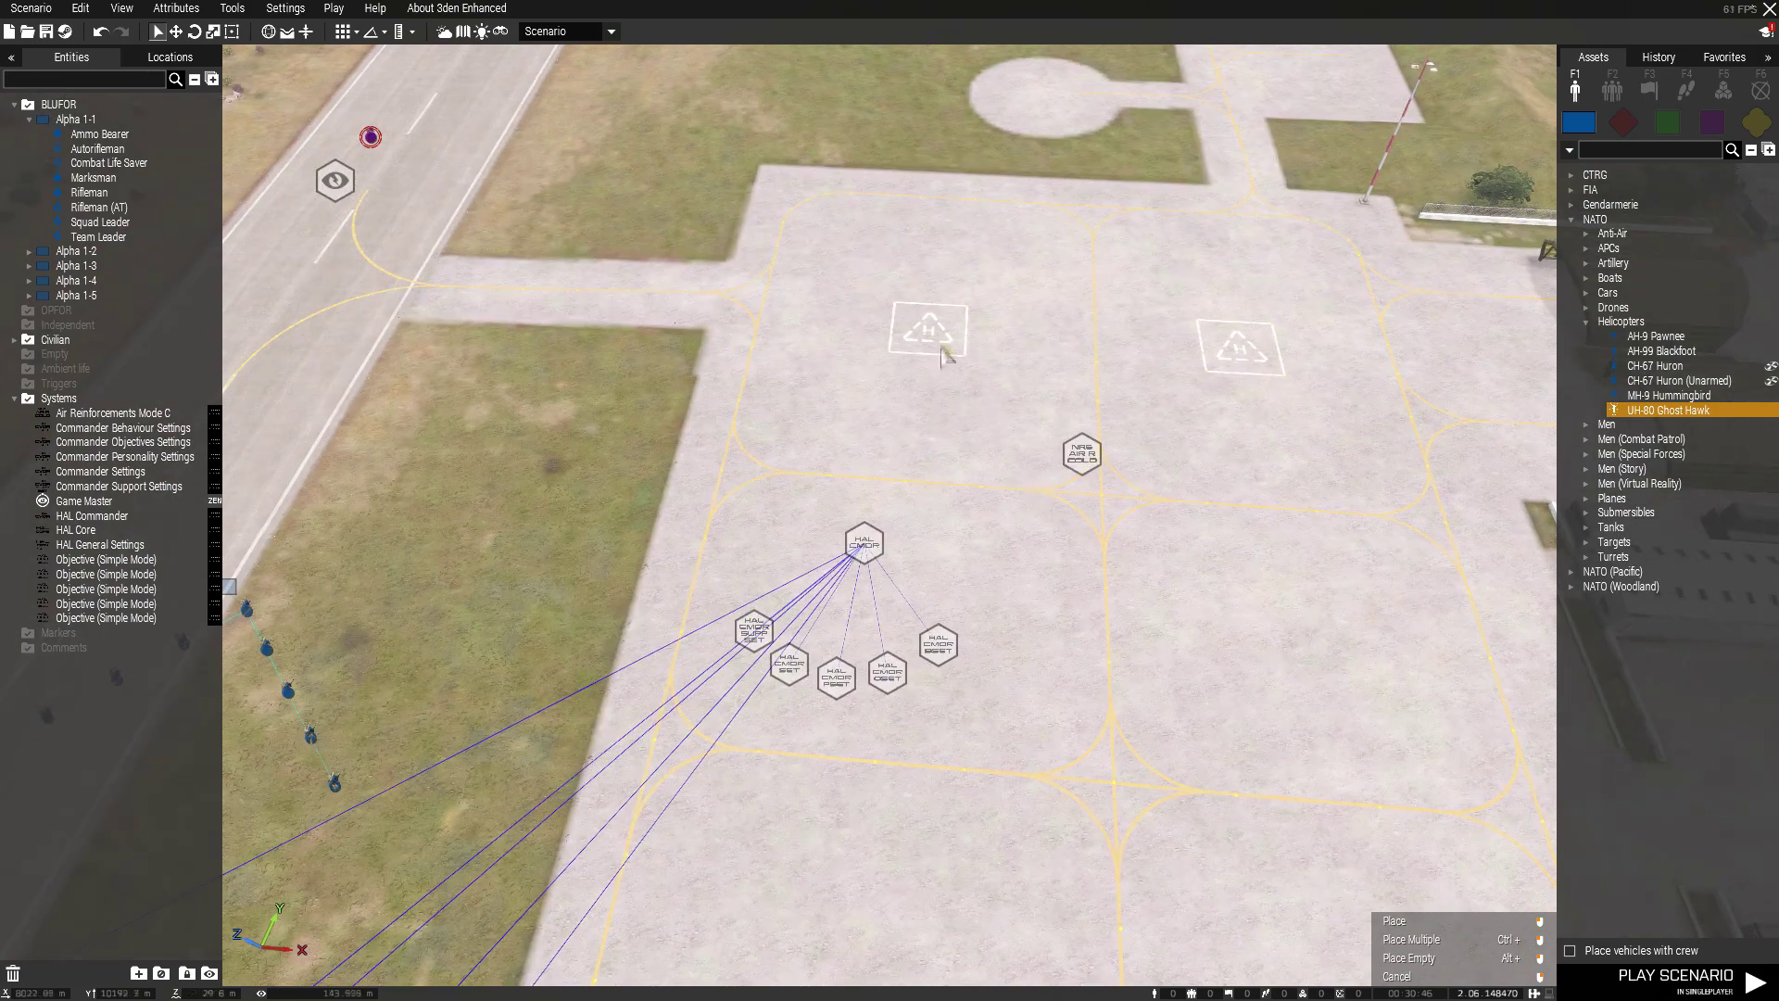
click(934, 348)
scroll(934, 348, up, 1)
scroll(936, 352, up, 2)
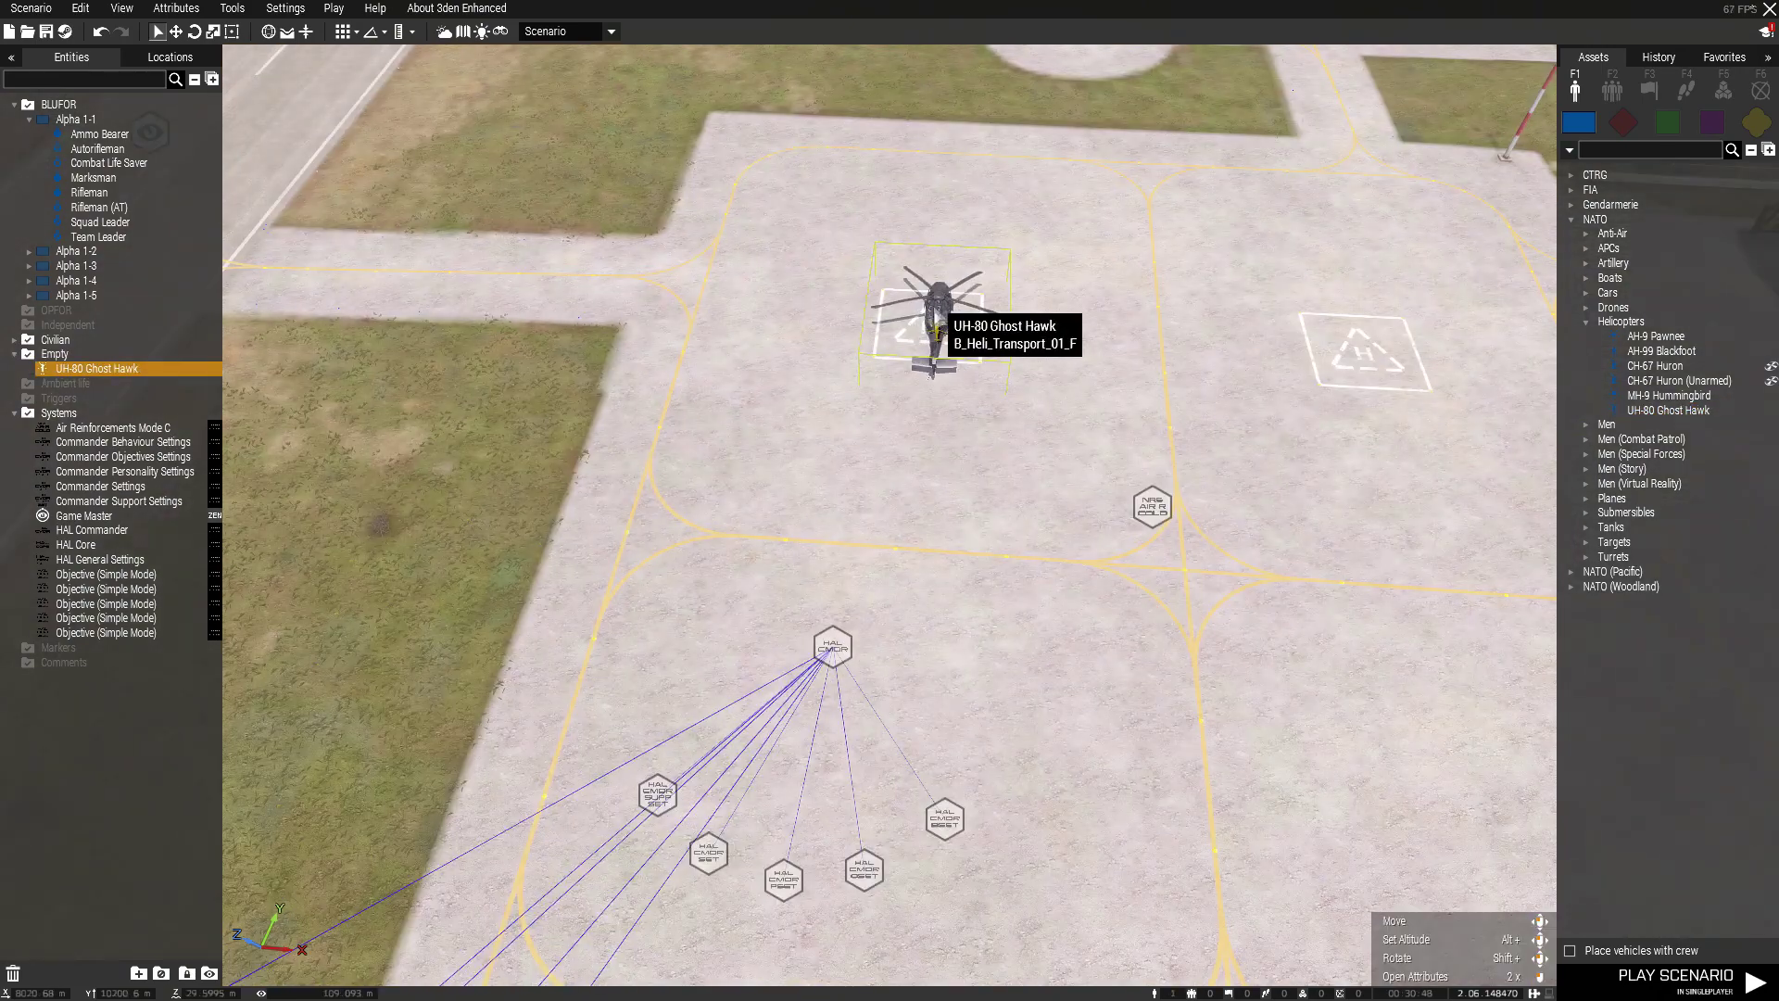
mouse_move(937, 329)
shift+mouse_down()
mouse_move(941, 387)
mouse_move(921, 317)
mouse_move(928, 383)
mouse_move(931, 336)
shift+mouse_up()
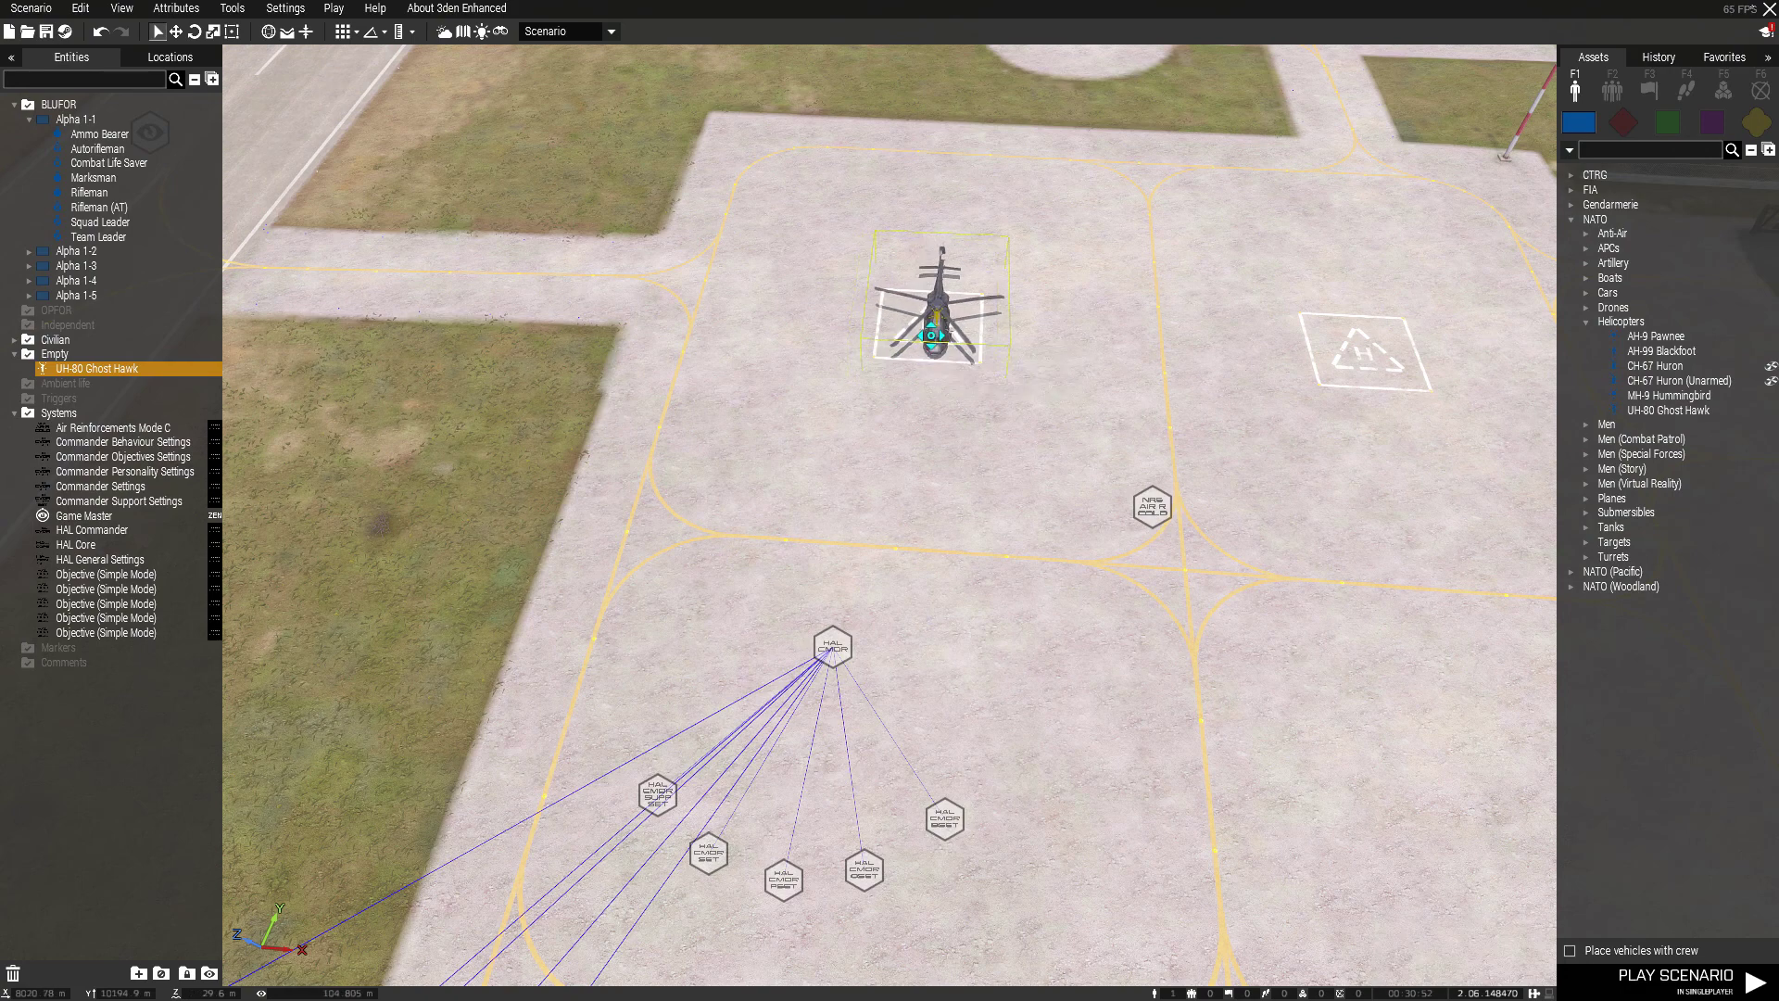
Place an empty AH-99 Blackfoot on the second helipad, turn it toward the modules and centre it on the pad.
click(1661, 351)
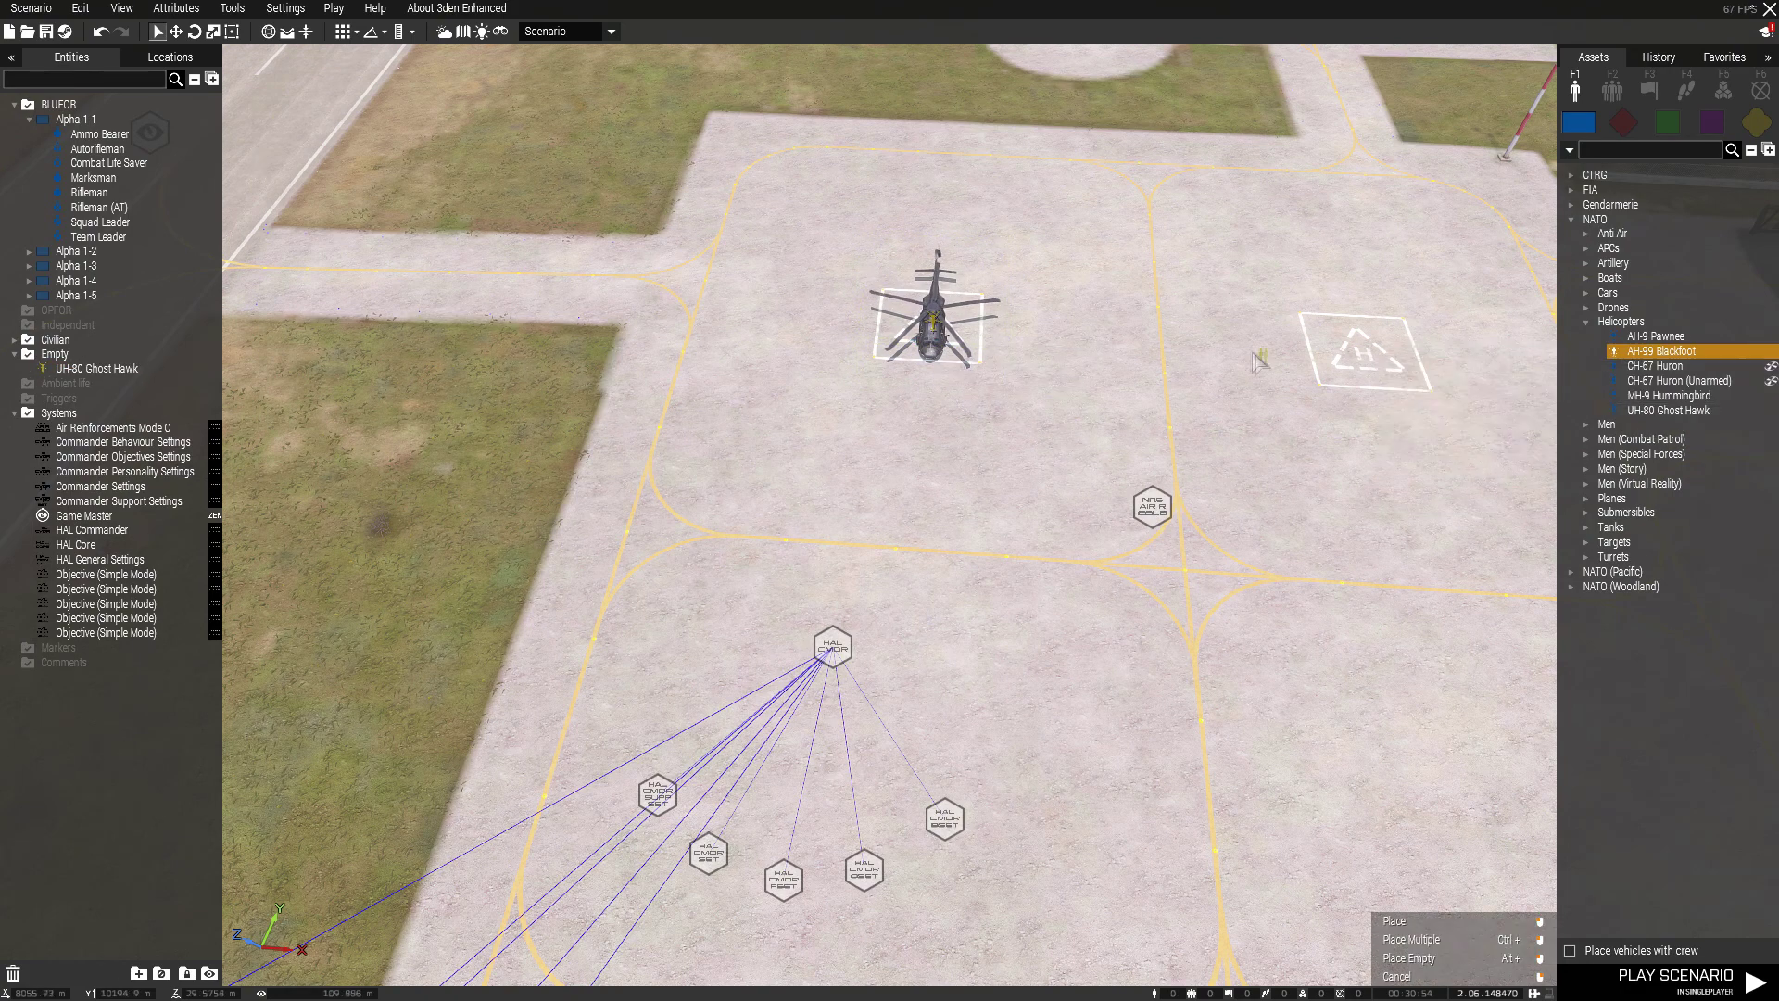
scroll(1364, 356, up, 2)
click(1369, 357)
shift+drag(1369, 360, 1393, 457)
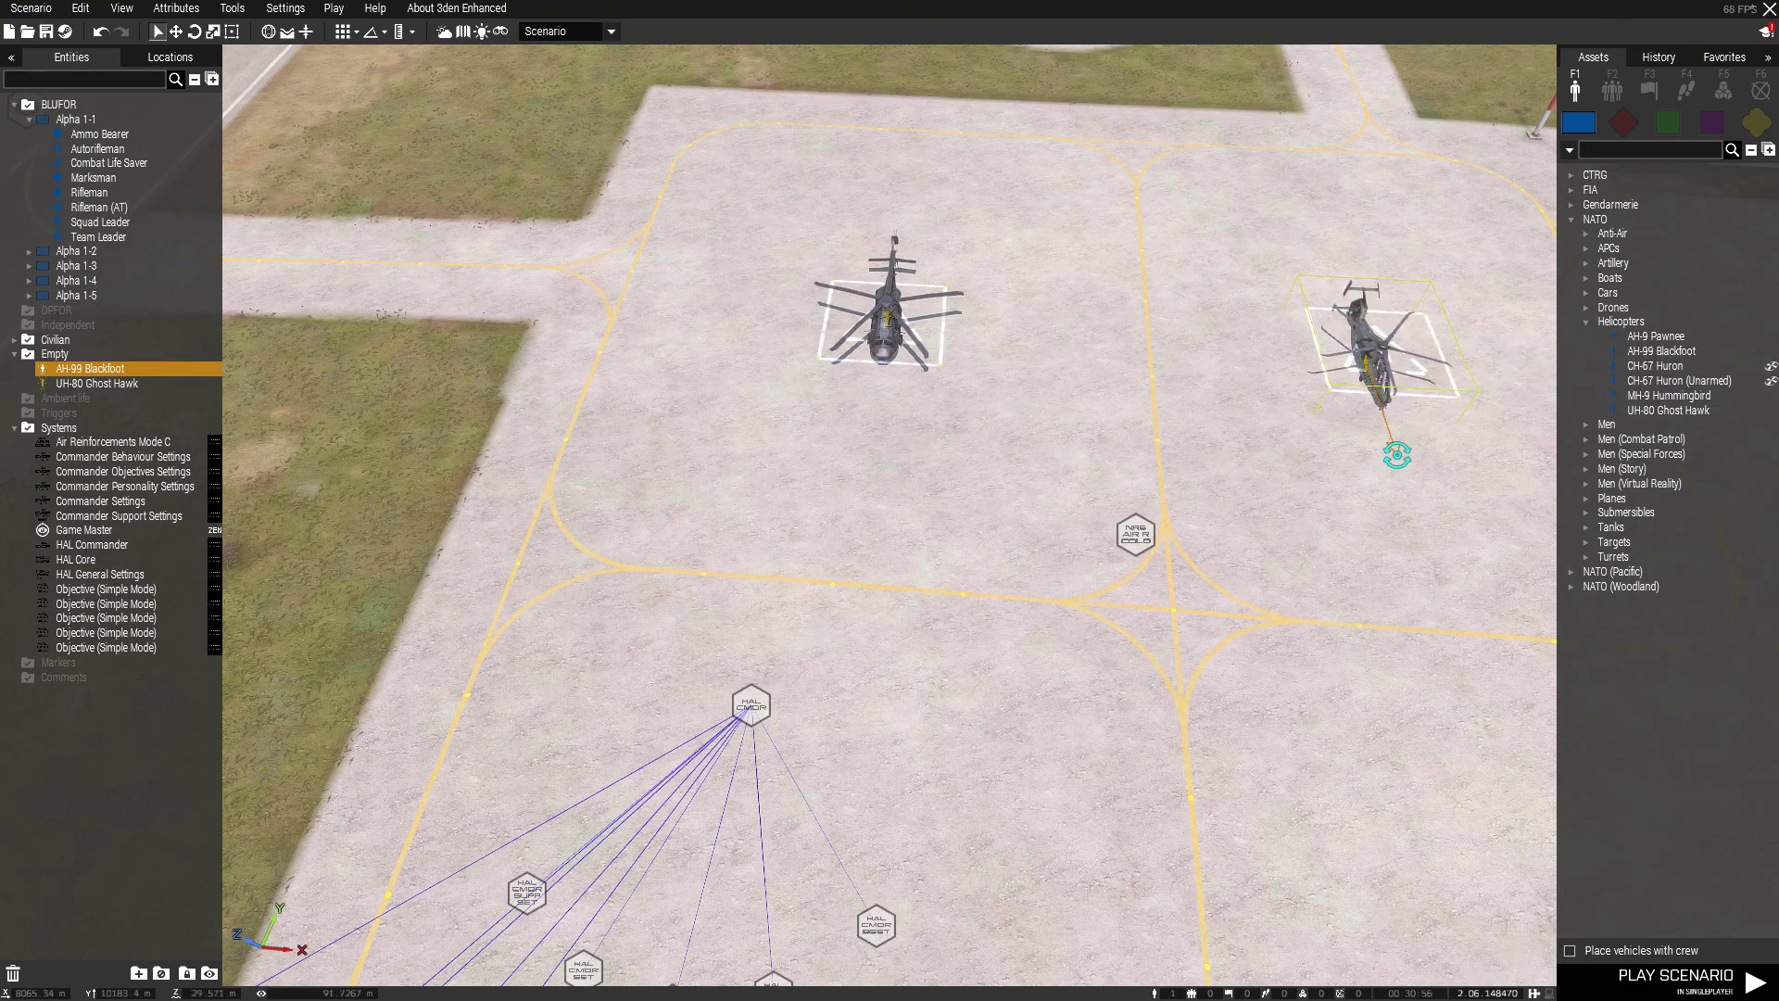
drag(1366, 362, 1375, 354)
scroll(1182, 576, down, 1)
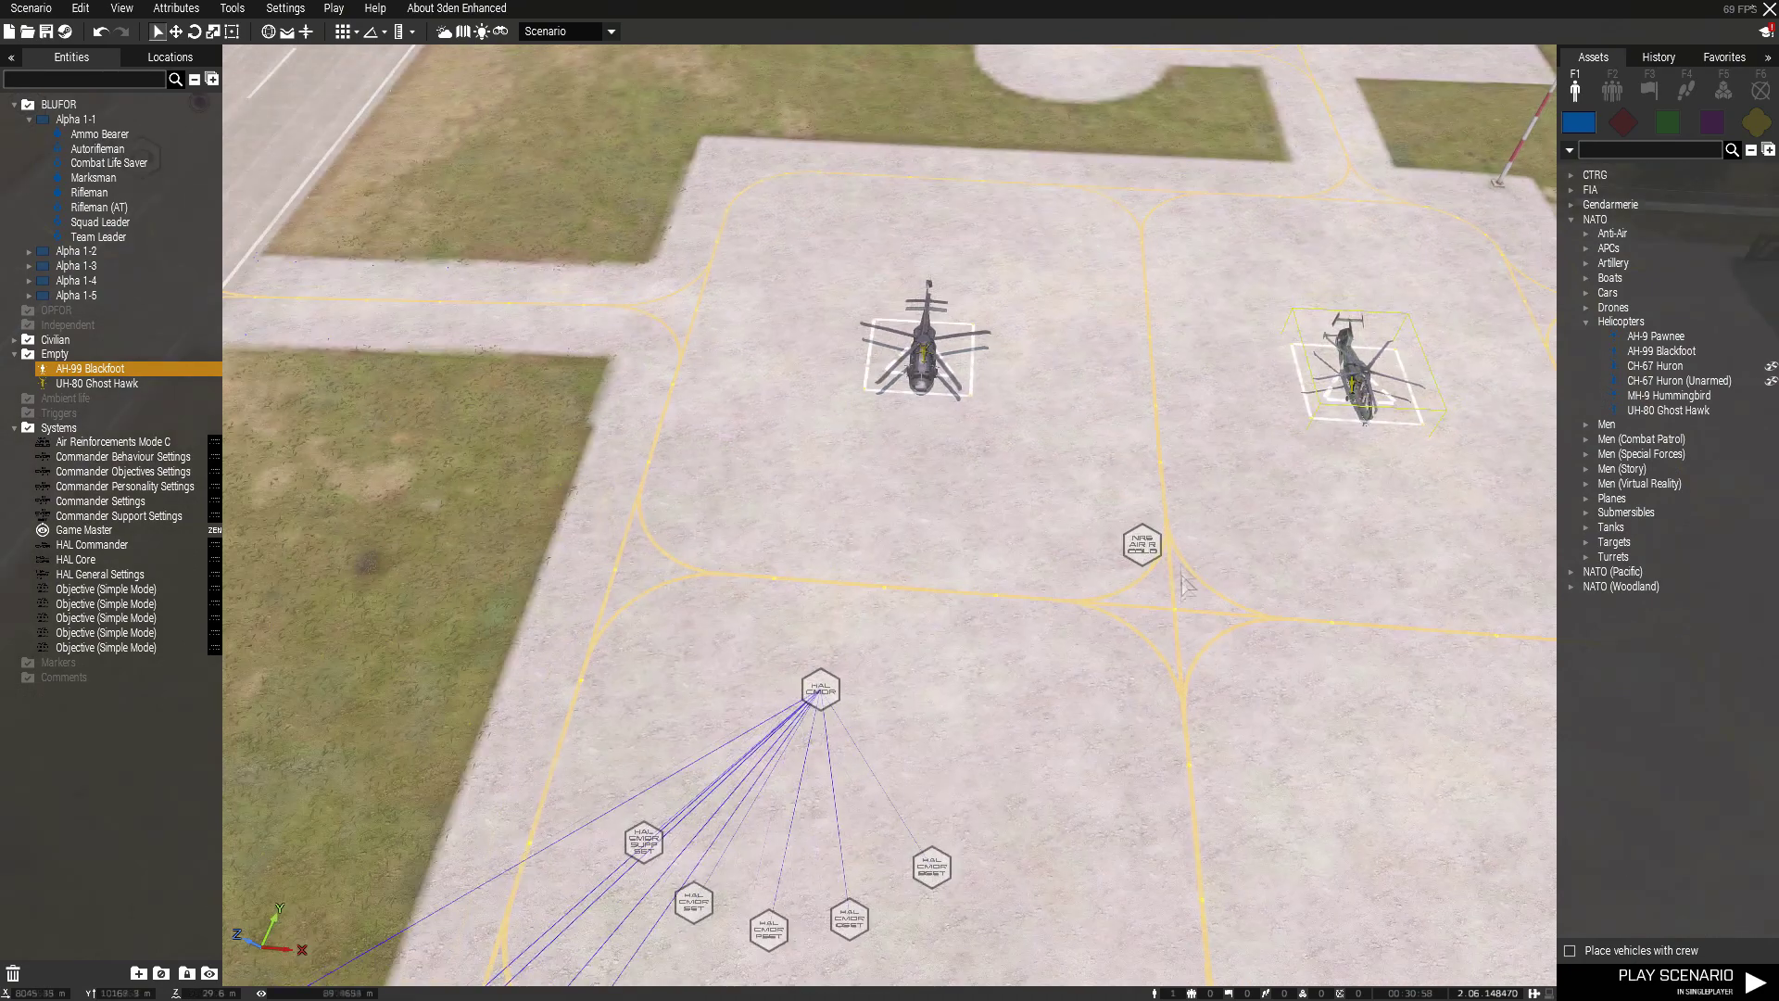
Sync both the UH-80 Ghost Hawk and the AH-99 Blackfoot to the Air Reinforcements Mode C module.
right_click(924, 369)
mouse_move(927, 390)
click(1195, 393)
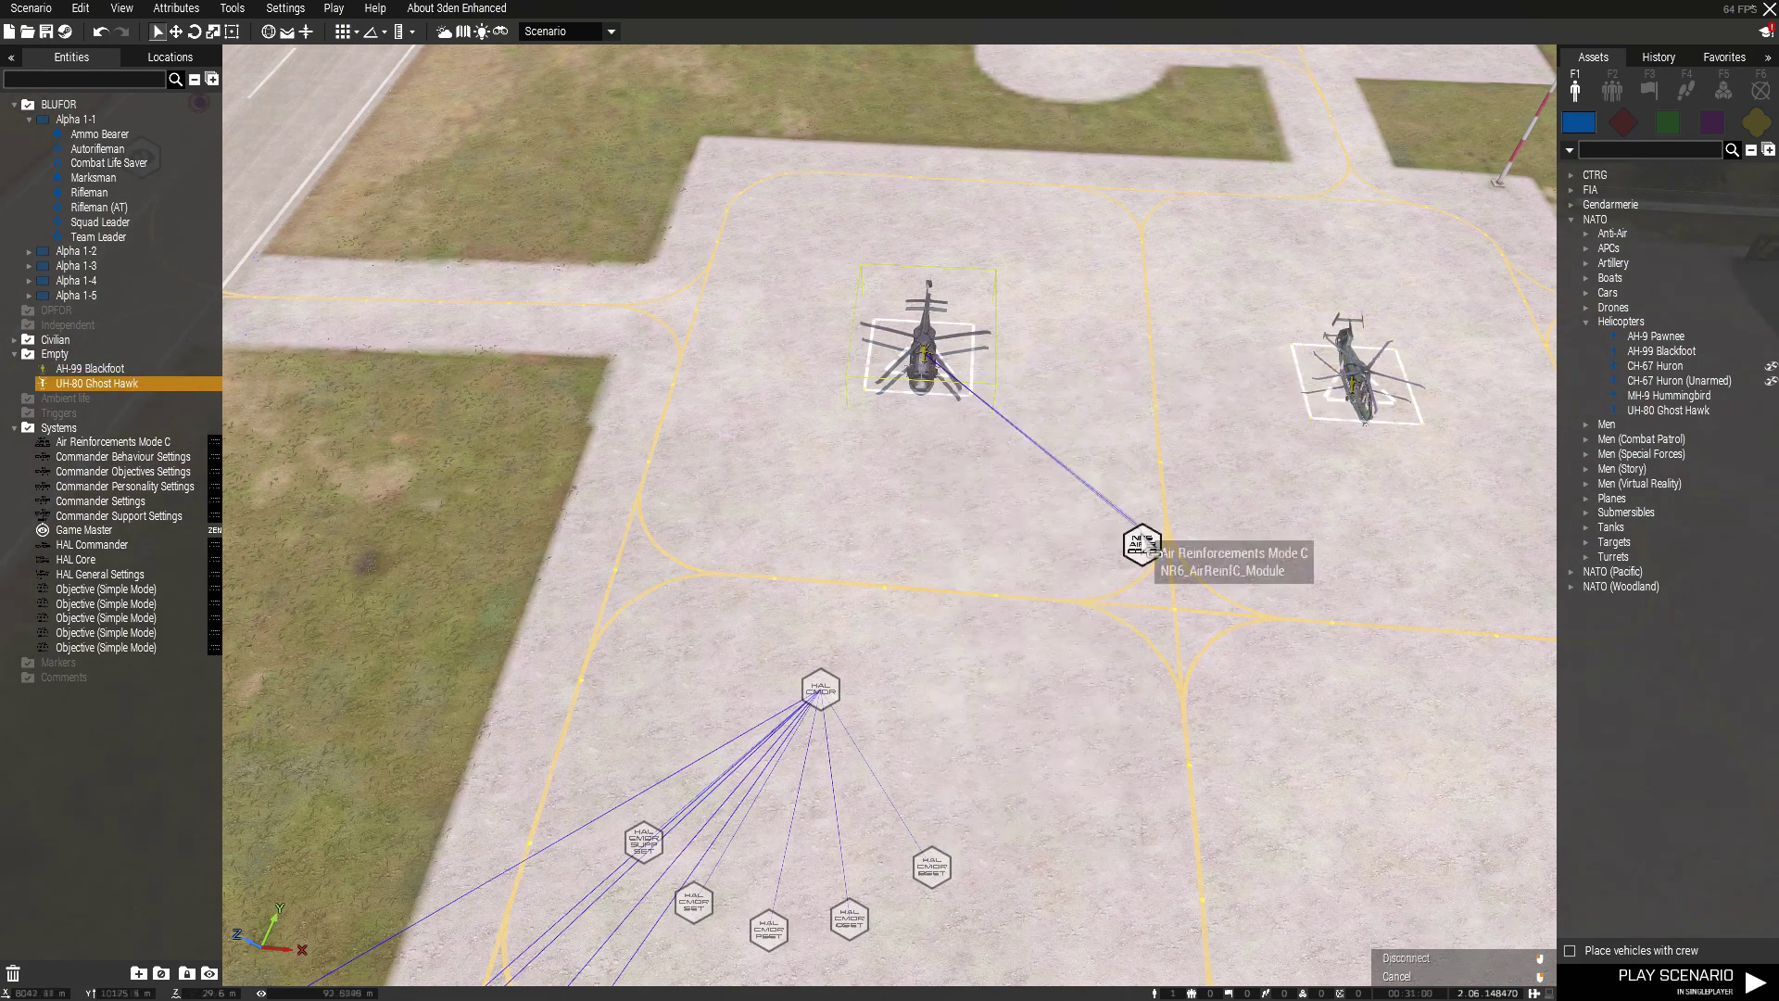
click(1142, 545)
right_click(1352, 366)
mouse_move(1372, 369)
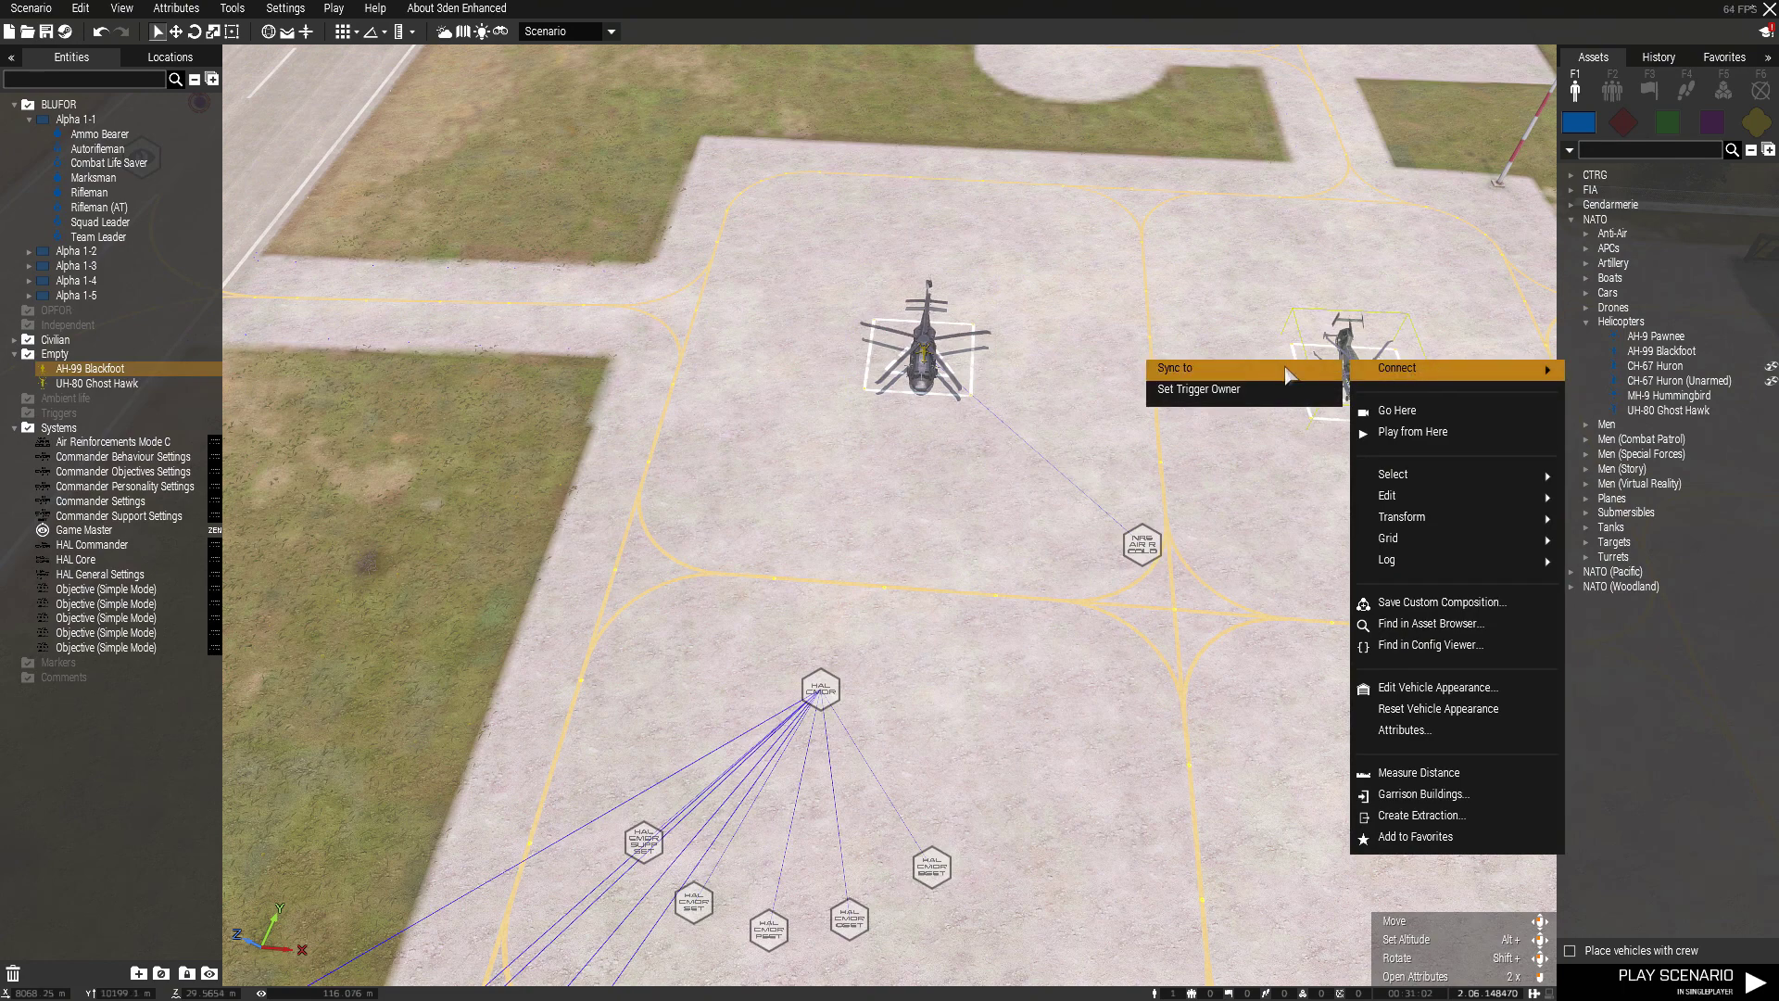
click(1196, 386)
click(1143, 545)
click(1225, 621)
mouse_move(1226, 621)
right_down()
mouse_move(1202, 481)
mouse_move(1222, 607)
right_up()
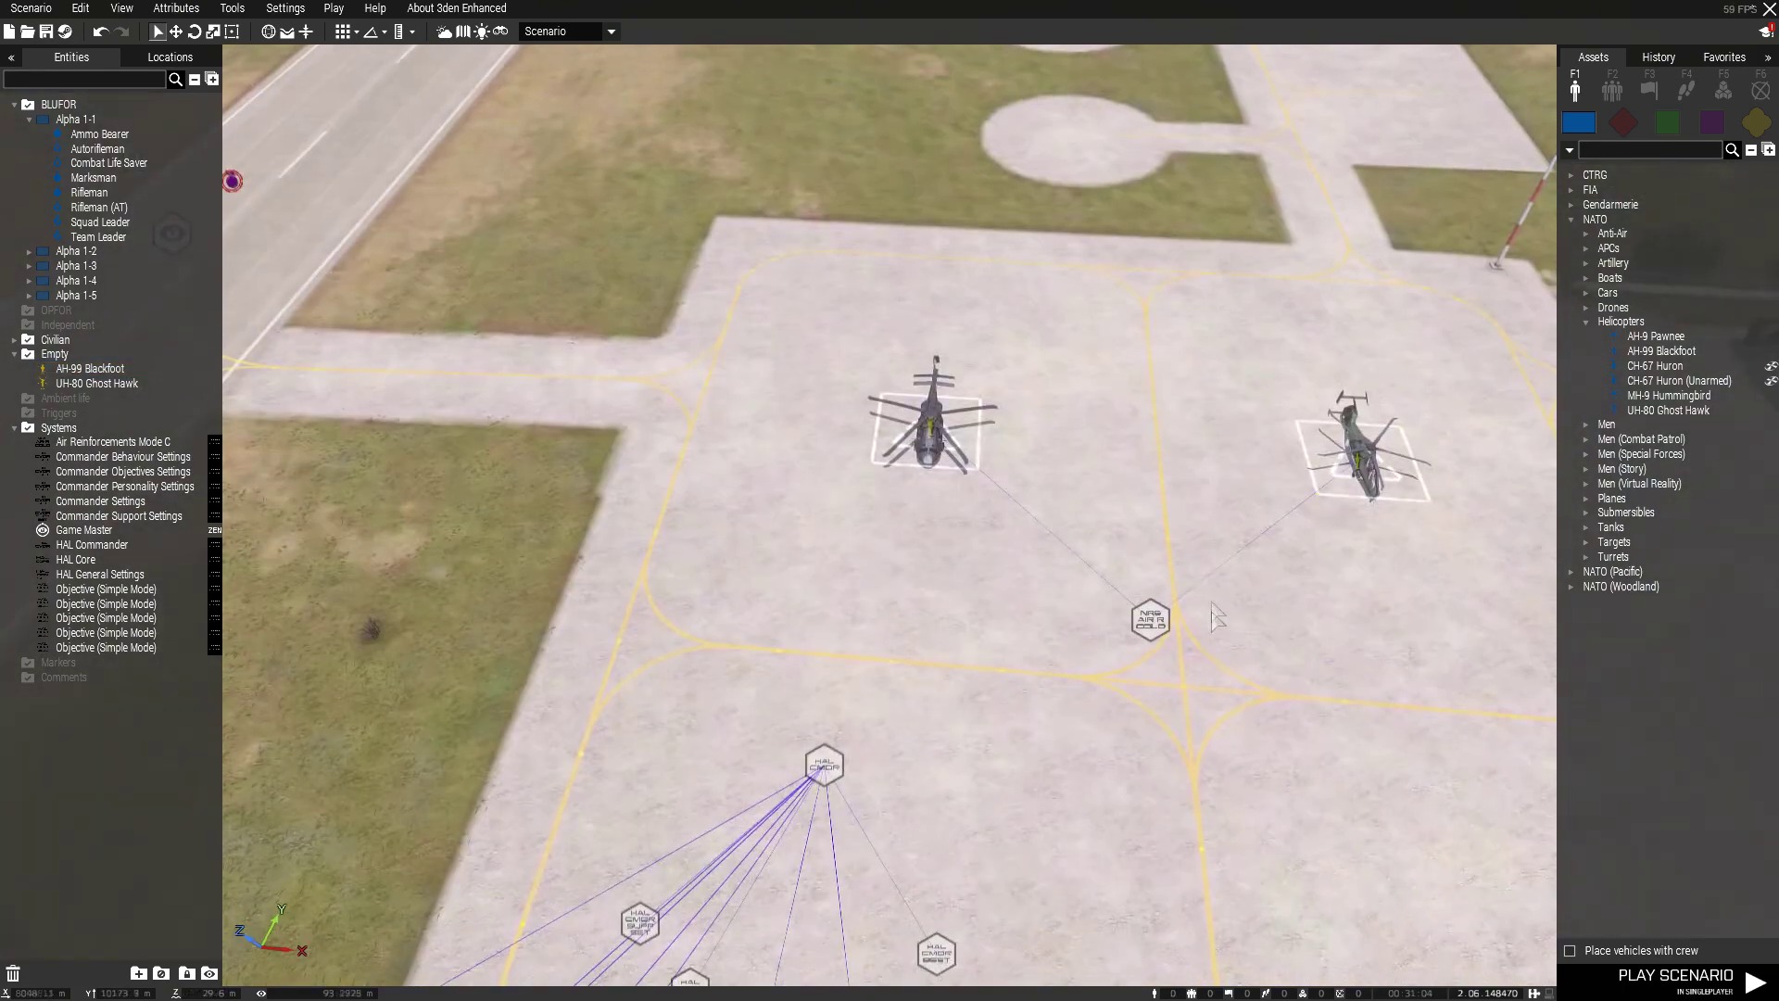
Place a HAL Transport Only squad module in front of the Ghost Hawk and sync it to that helicopter.
key(s)
key(s)
click(1731, 126)
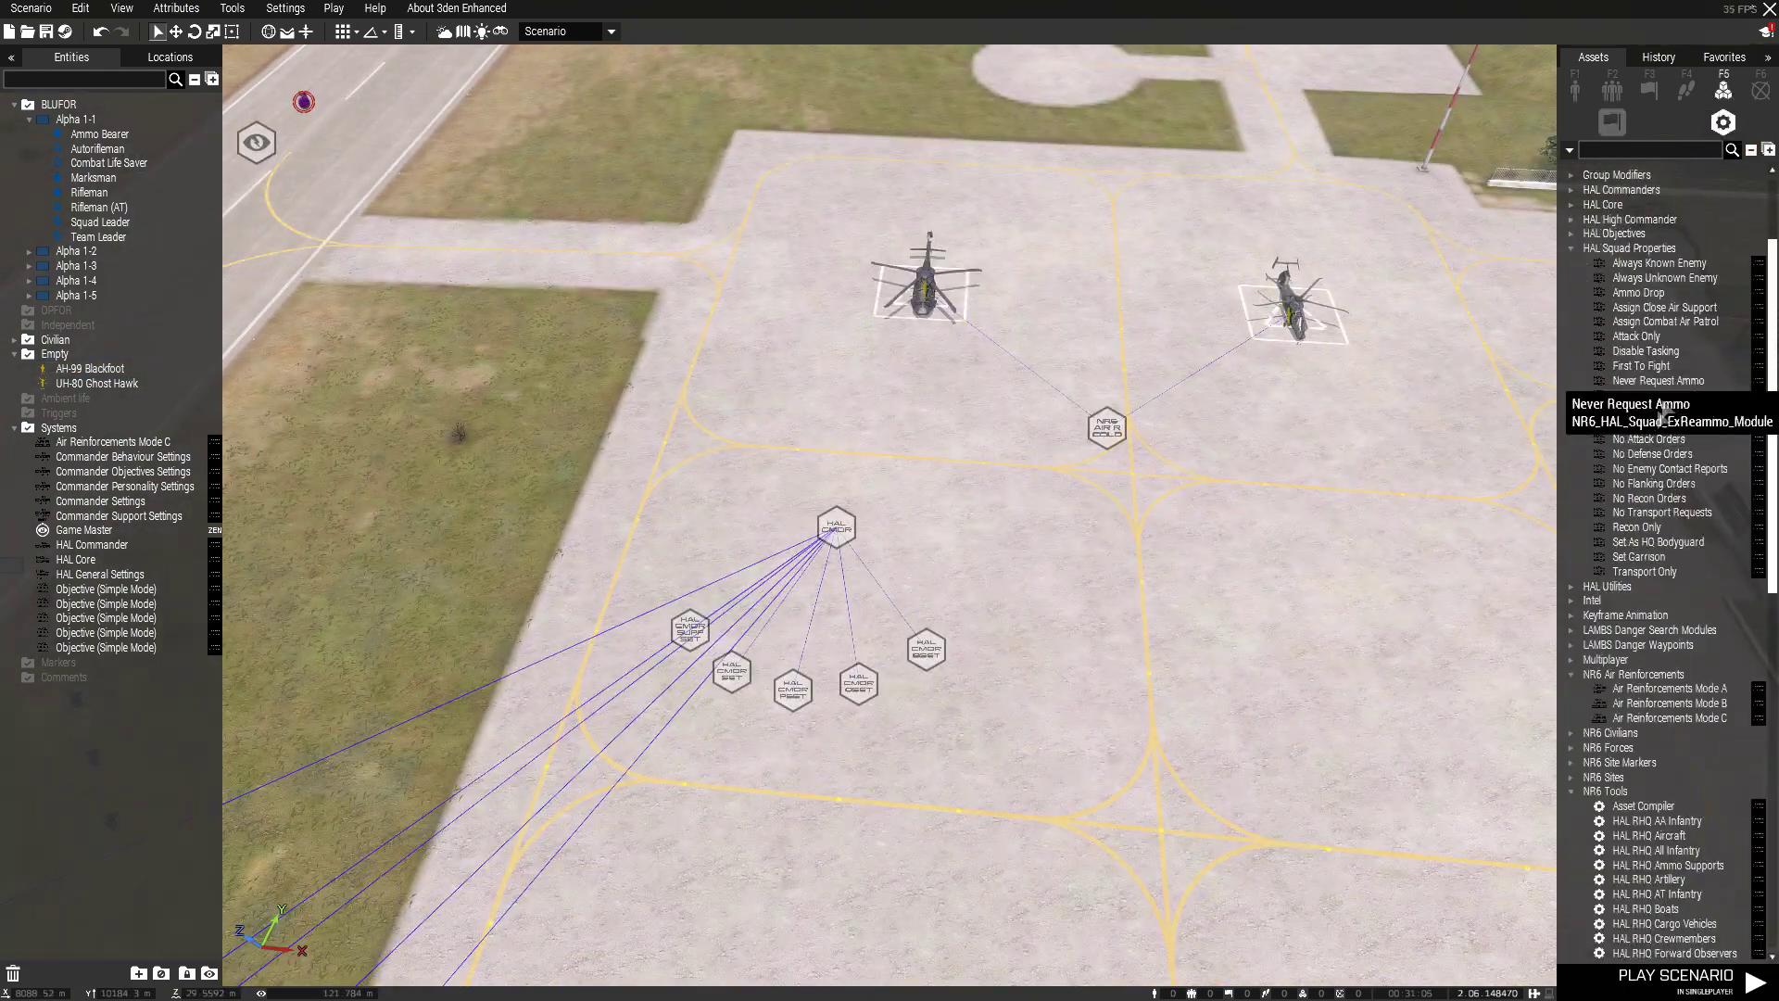
drag(1645, 571, 934, 408)
right_click(934, 408)
mouse_move(1004, 415)
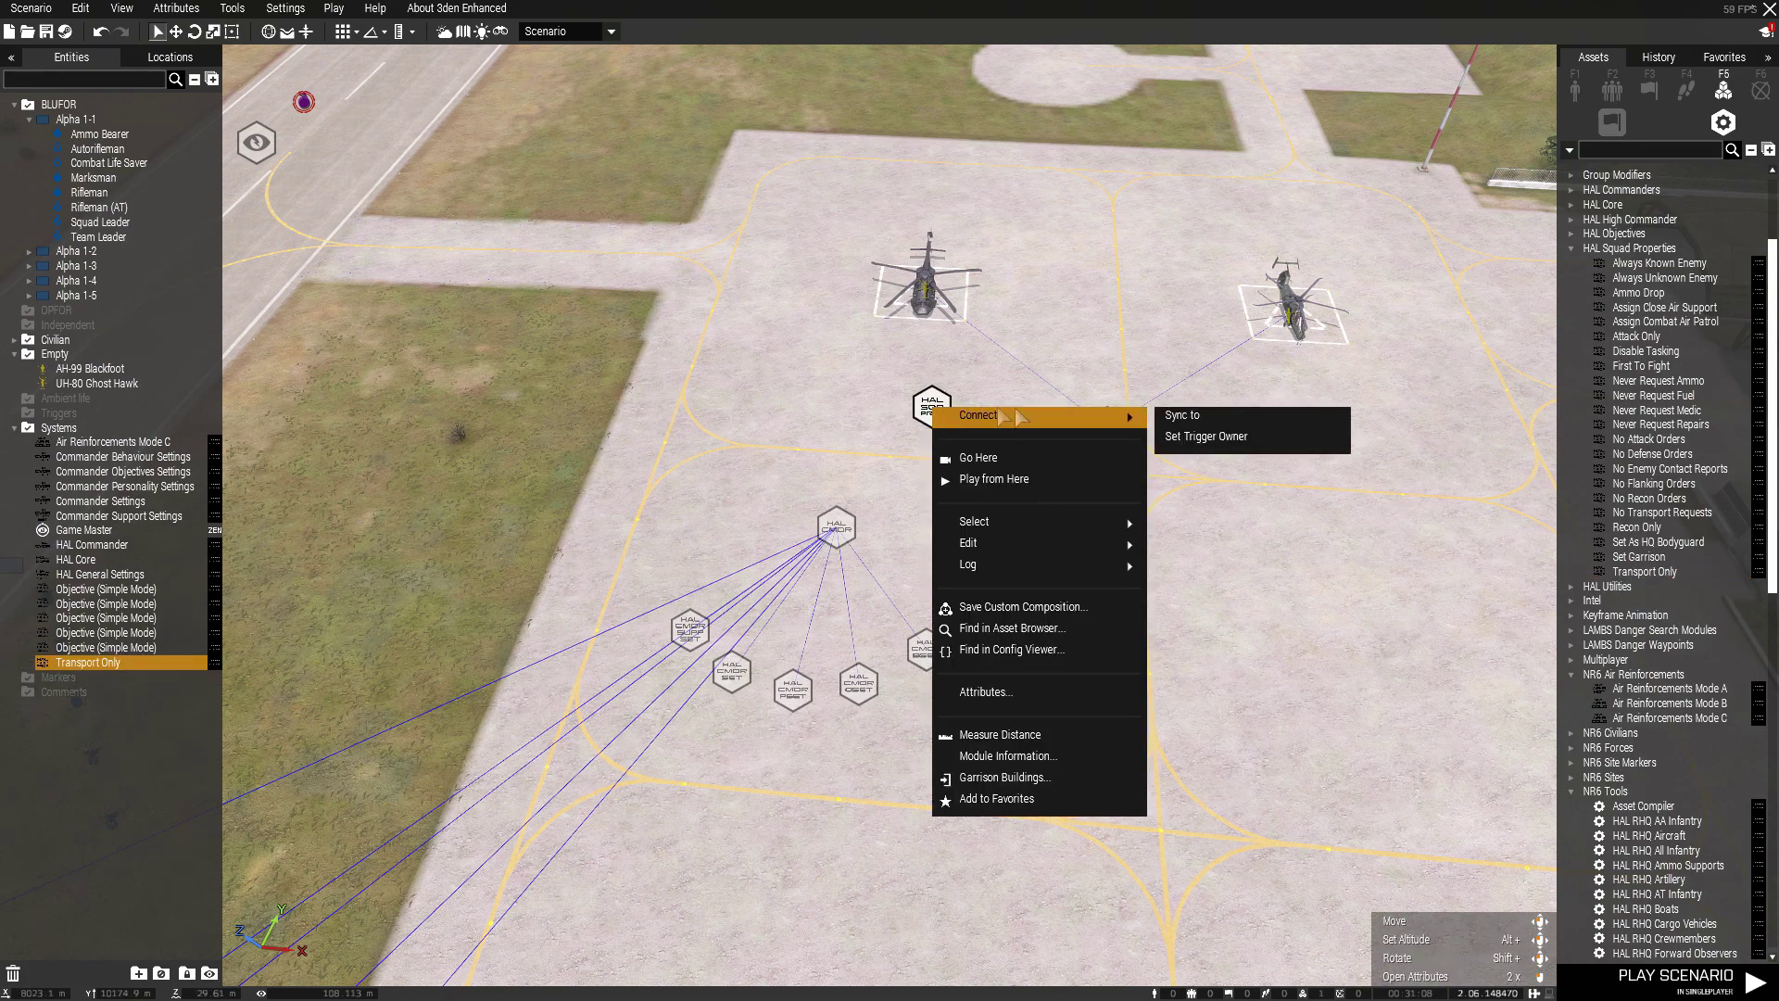
click(1170, 417)
click(932, 306)
click(1178, 575)
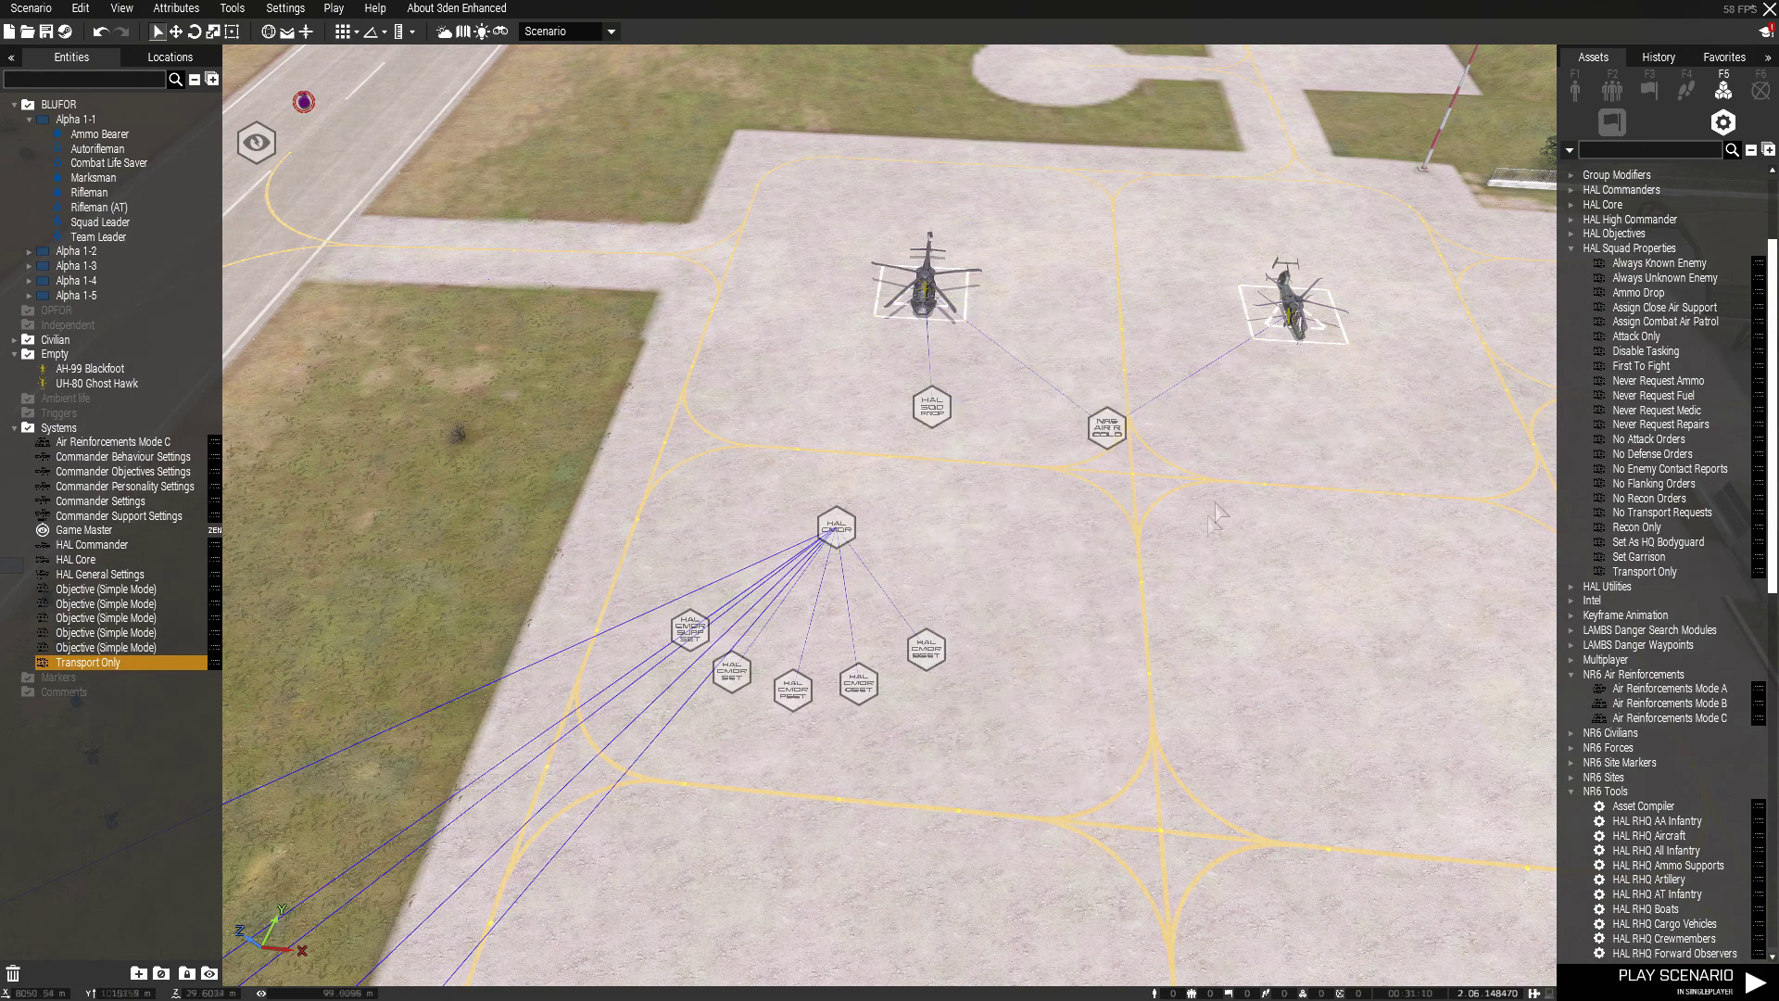
Sync the Transport Only module to the HAL Commander module.
scroll(1277, 322, up, 1)
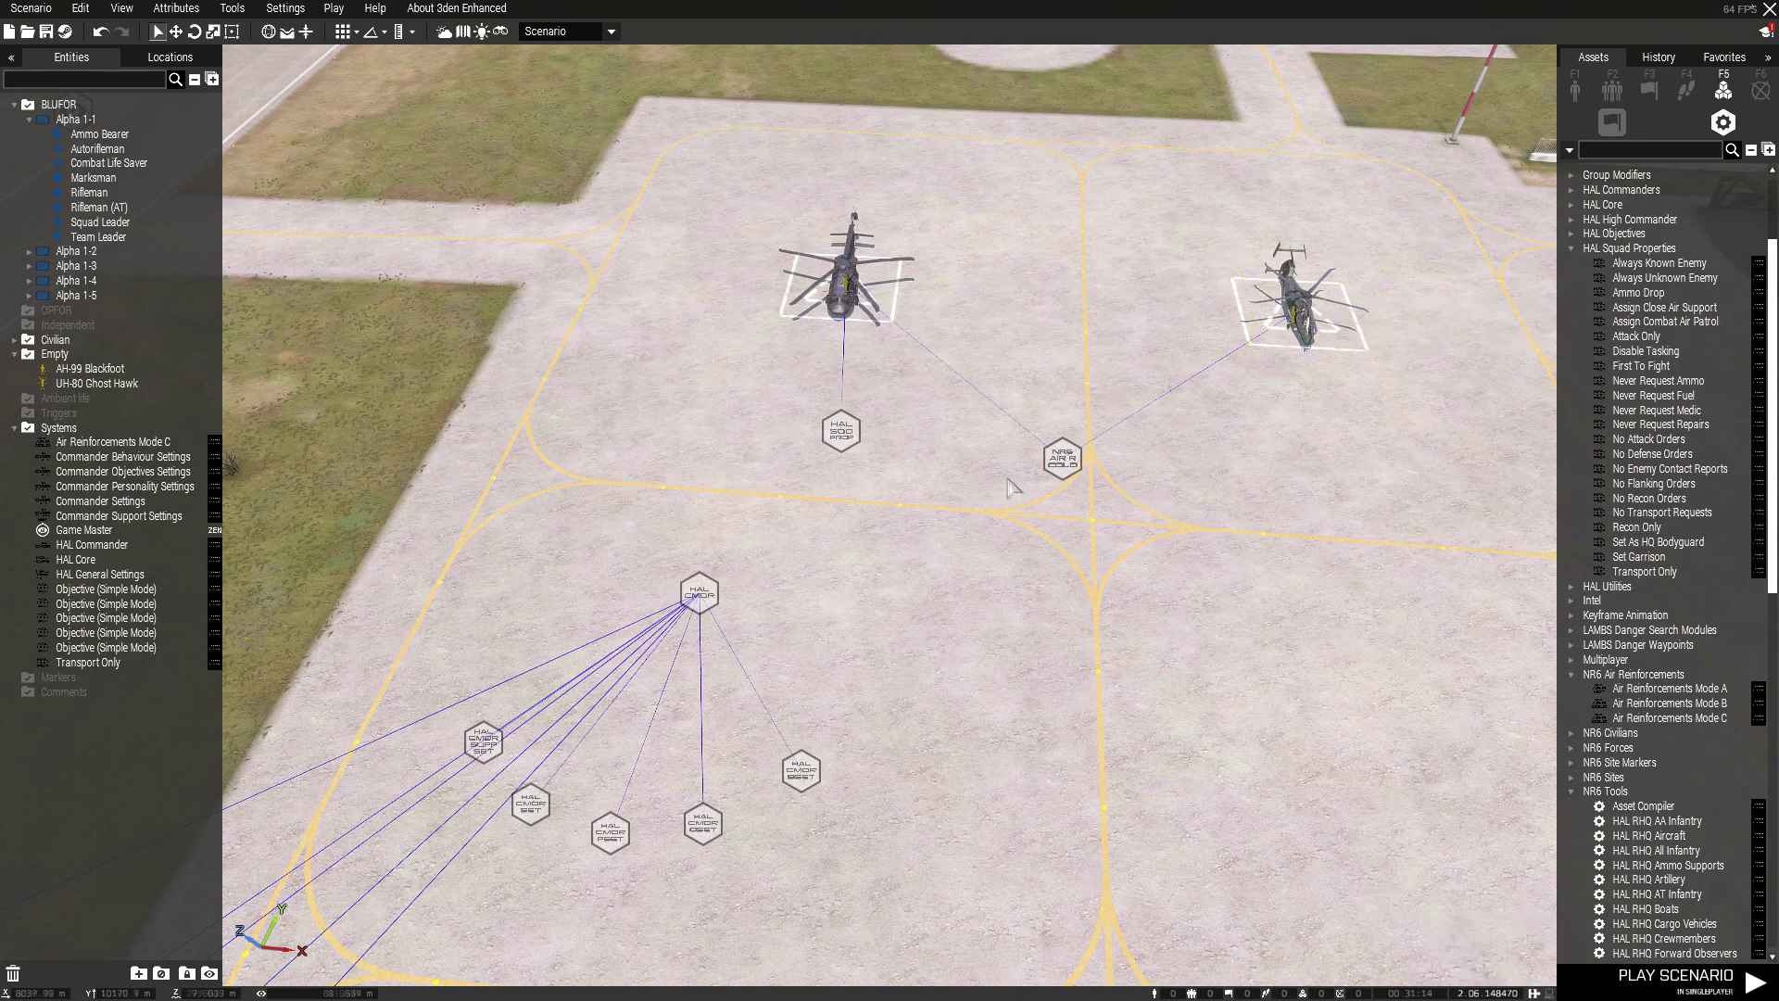
scroll(1013, 481, up, 1)
right_click(834, 446)
click(1094, 442)
click(667, 614)
Sync the Air Reinforcements Mode C module to the HAL Commander module.
right_click(1069, 456)
mouse_move(1112, 483)
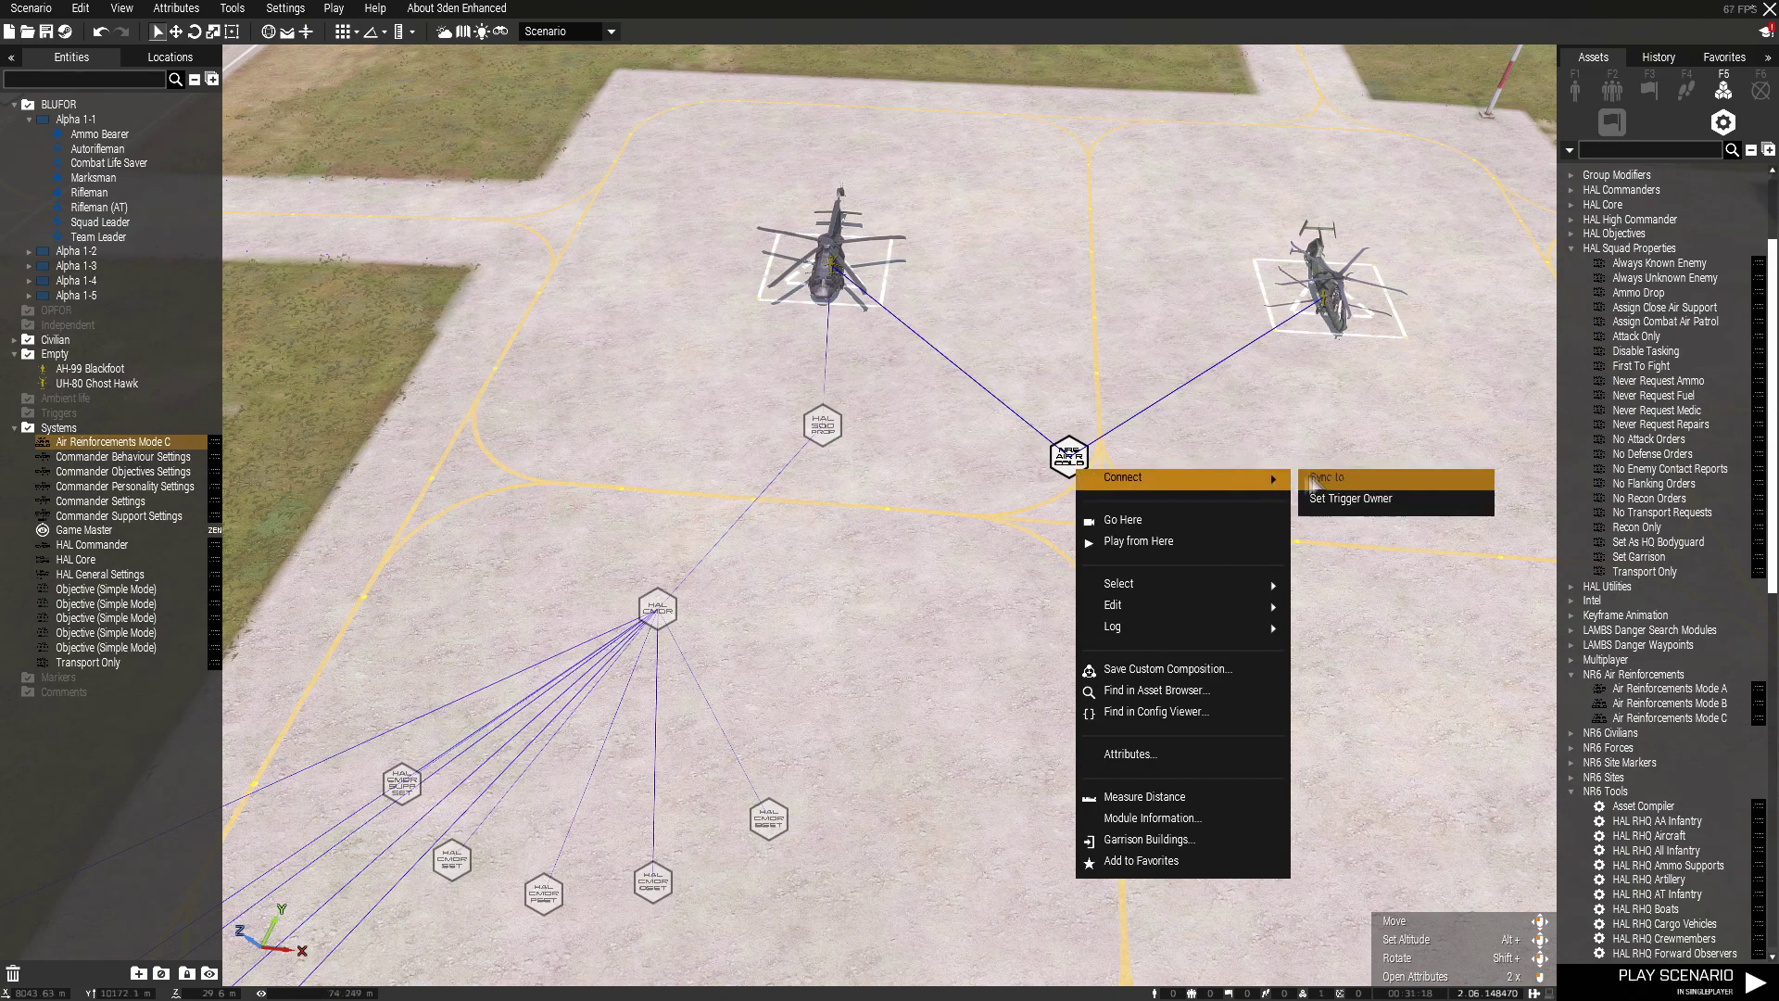
click(1344, 484)
click(658, 607)
Shift the Transport Only module slightly toward the runway side, keeping it in front of the Ghost Hawk.
key(s)
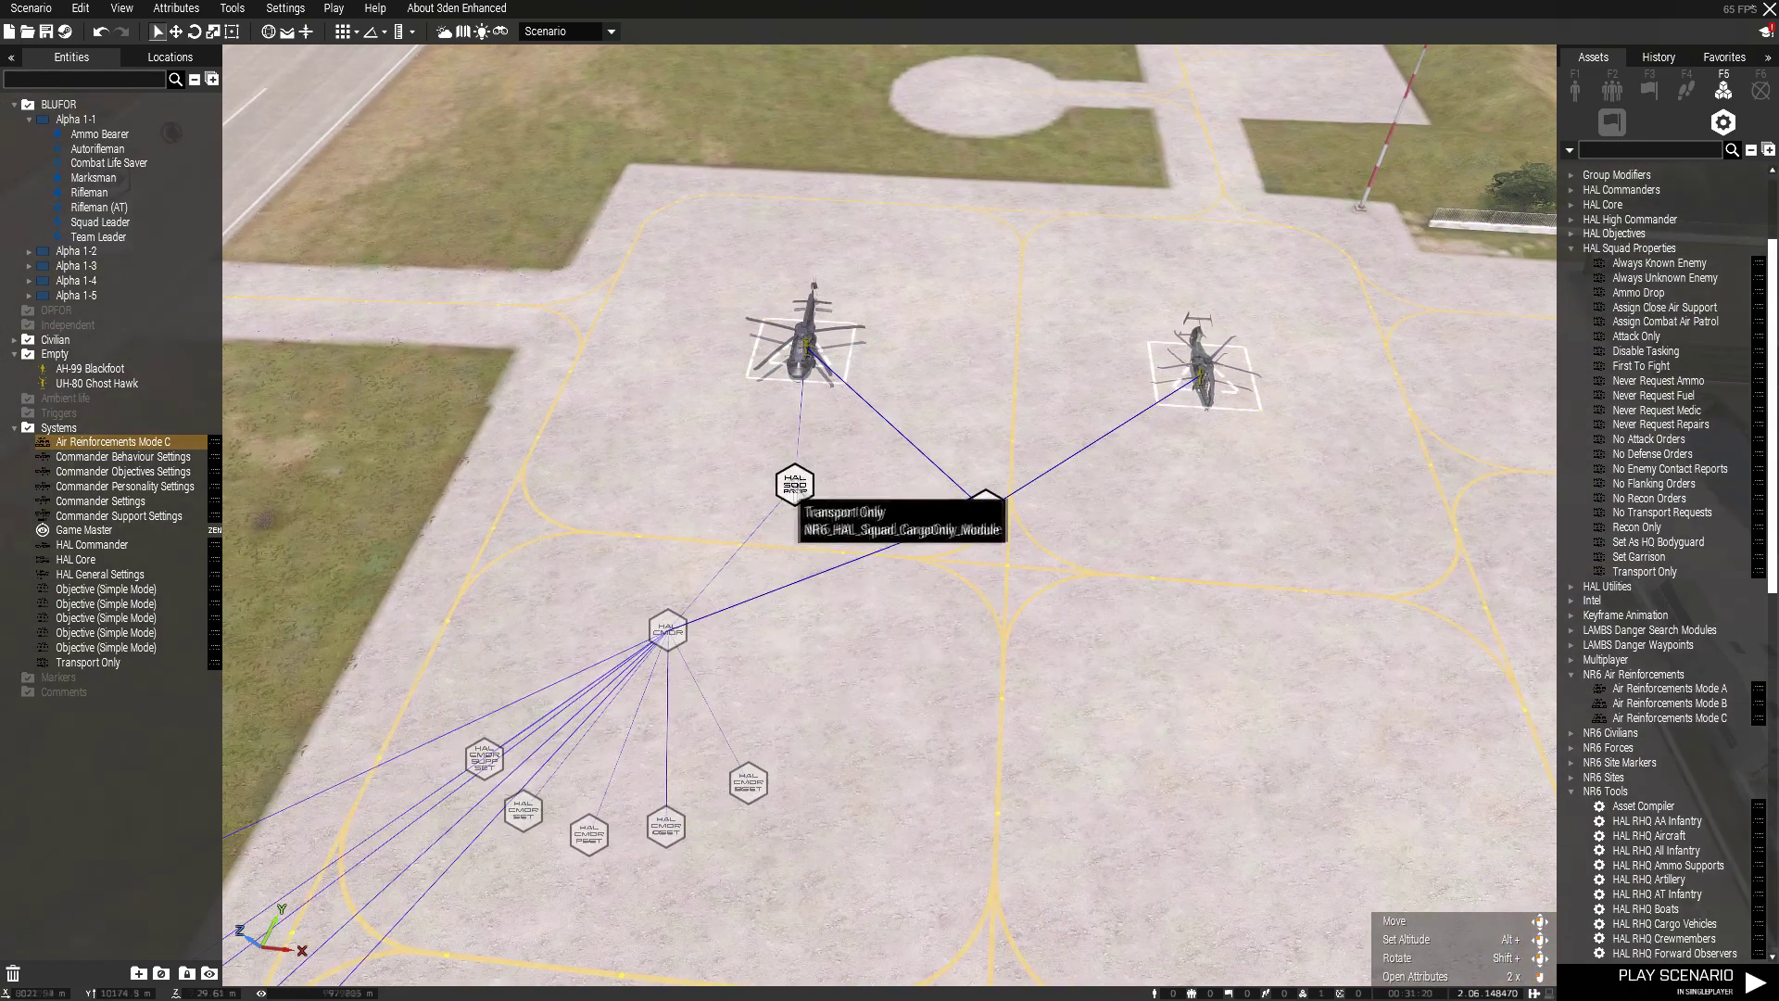
drag(803, 485, 785, 484)
scroll(932, 527, up, 1)
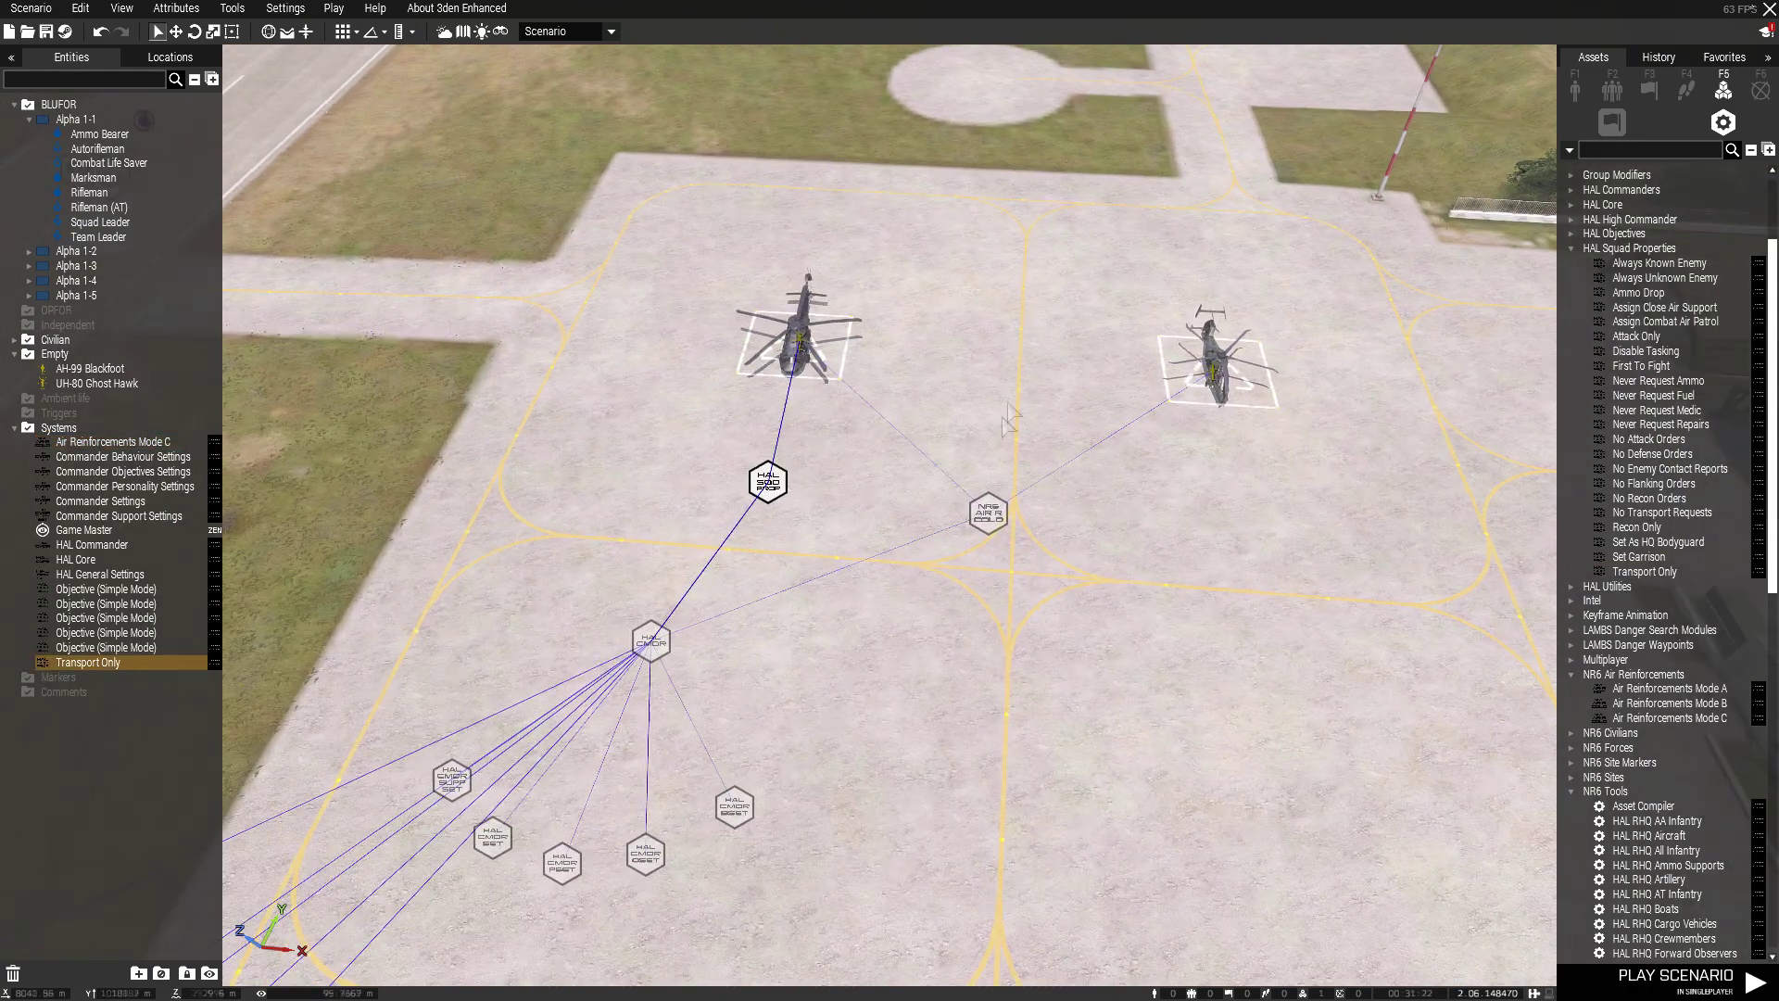
Examine the two helicopters and the sync links between their modules and the HAL Commander from several angles.
key(s)
right_drag(931, 527, 1565, 269)
key(a)
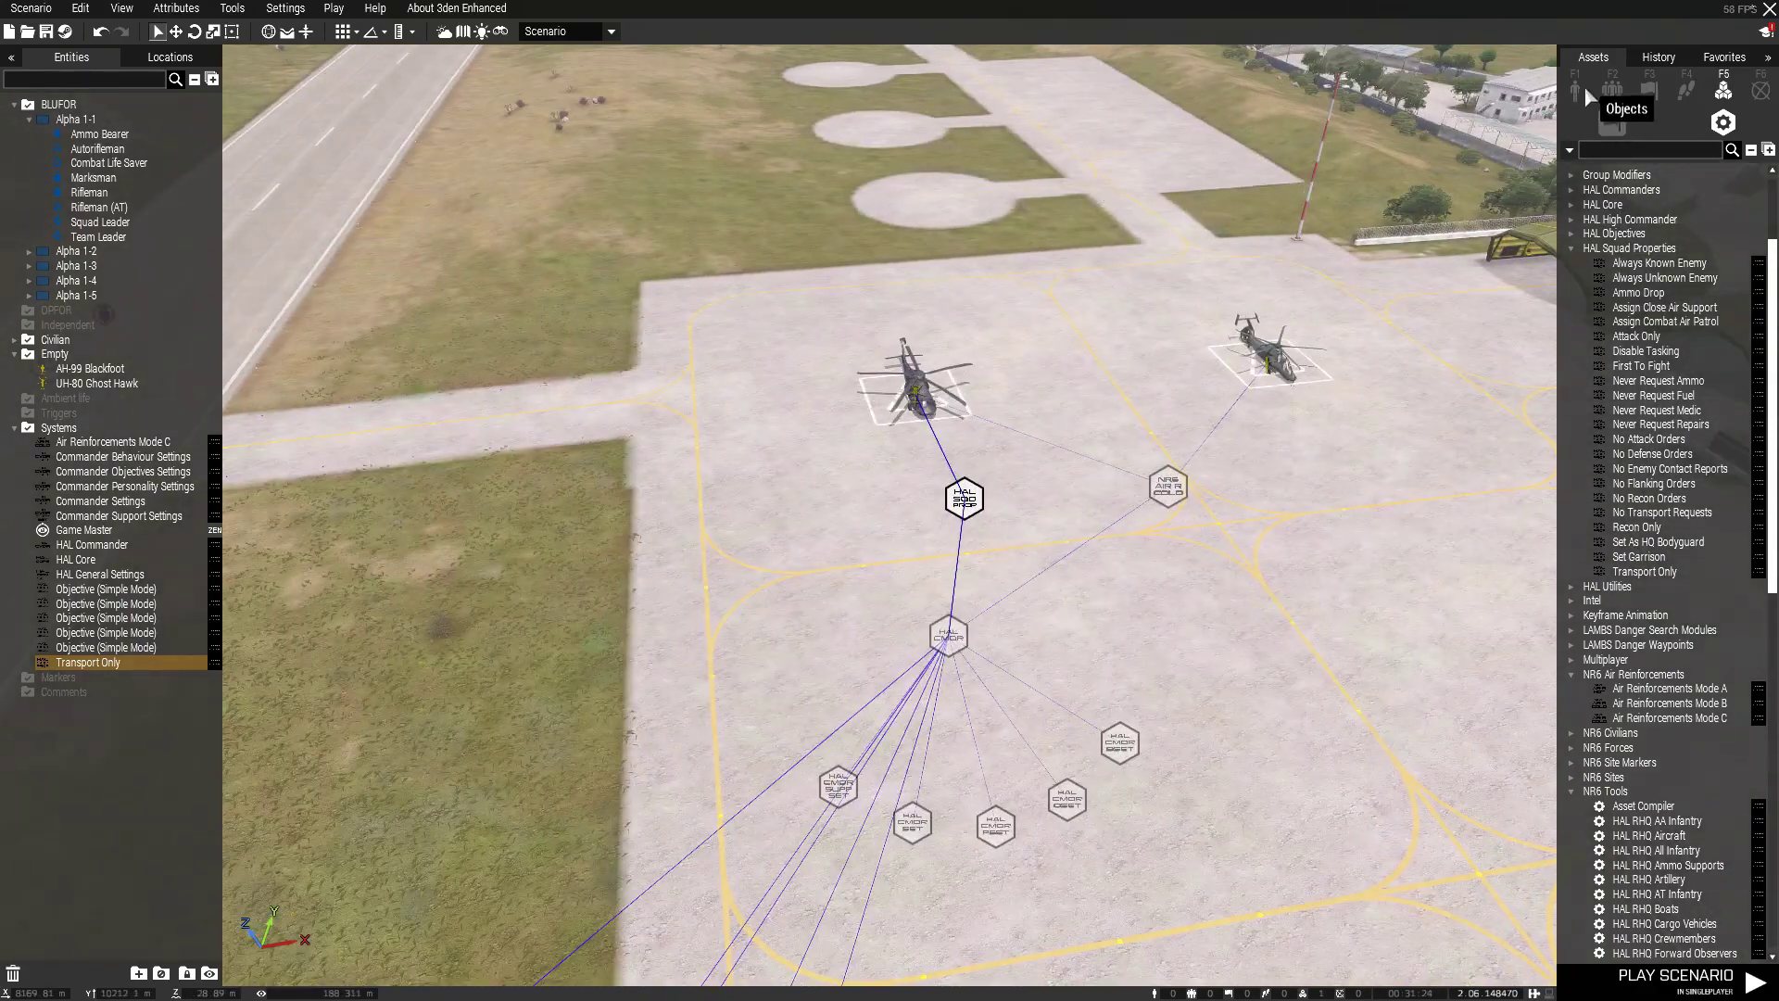
key(d)
right_drag(1210, 528, 933, 648)
key(z)
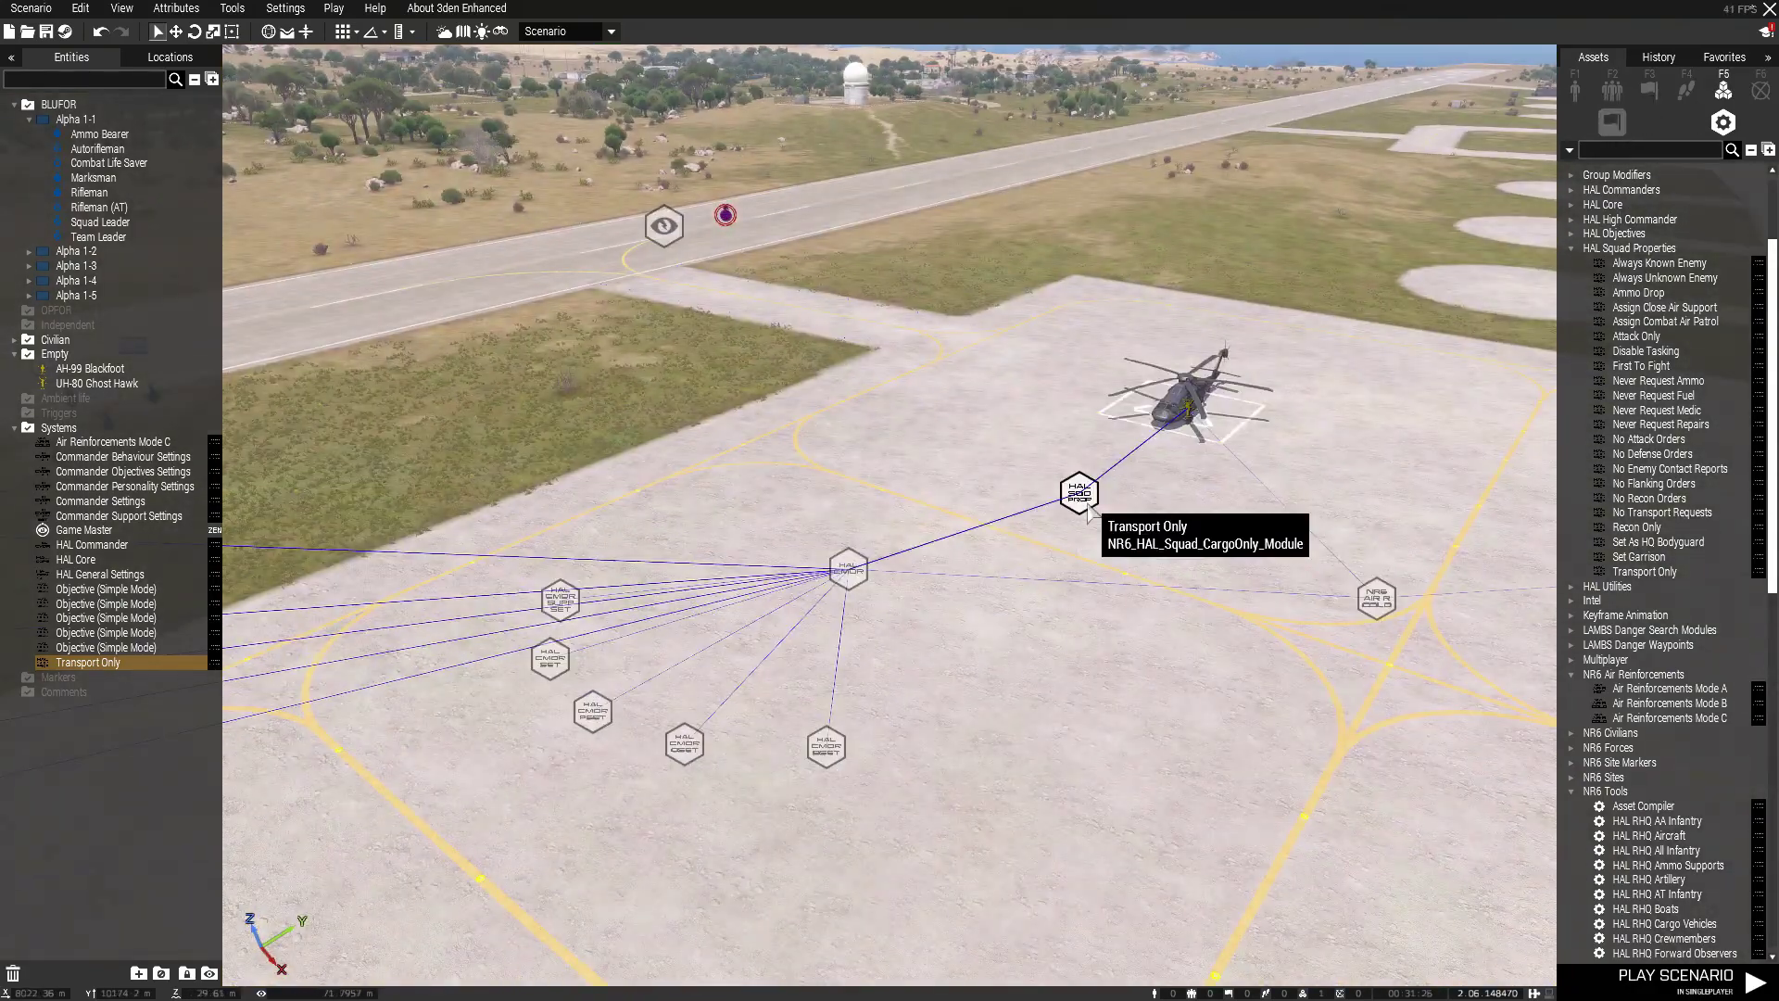
key(q)
right_drag(1022, 596, 1124, 686)
key(s)
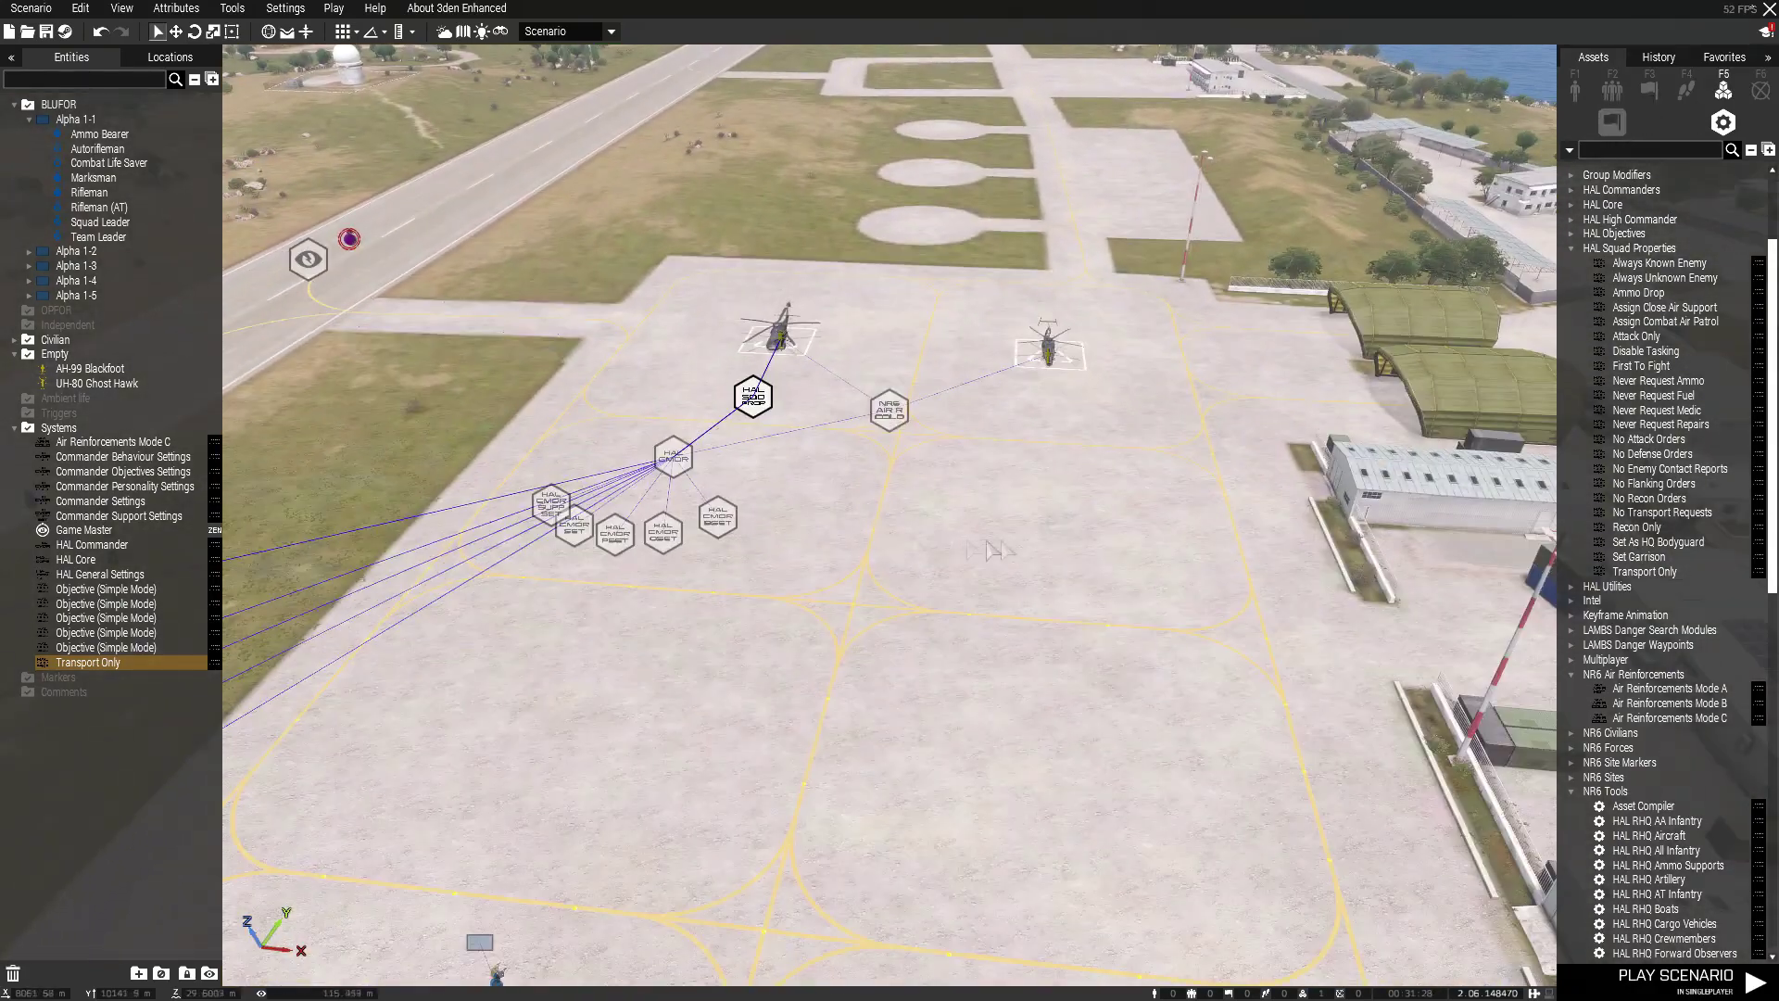
key(w)
key(d)
right_drag(1192, 528, 706, 463)
key(z)
key(s)
key(d)
right_drag(500, 478, 932, 528)
key(a)
key(s)
key(w)
key(z)
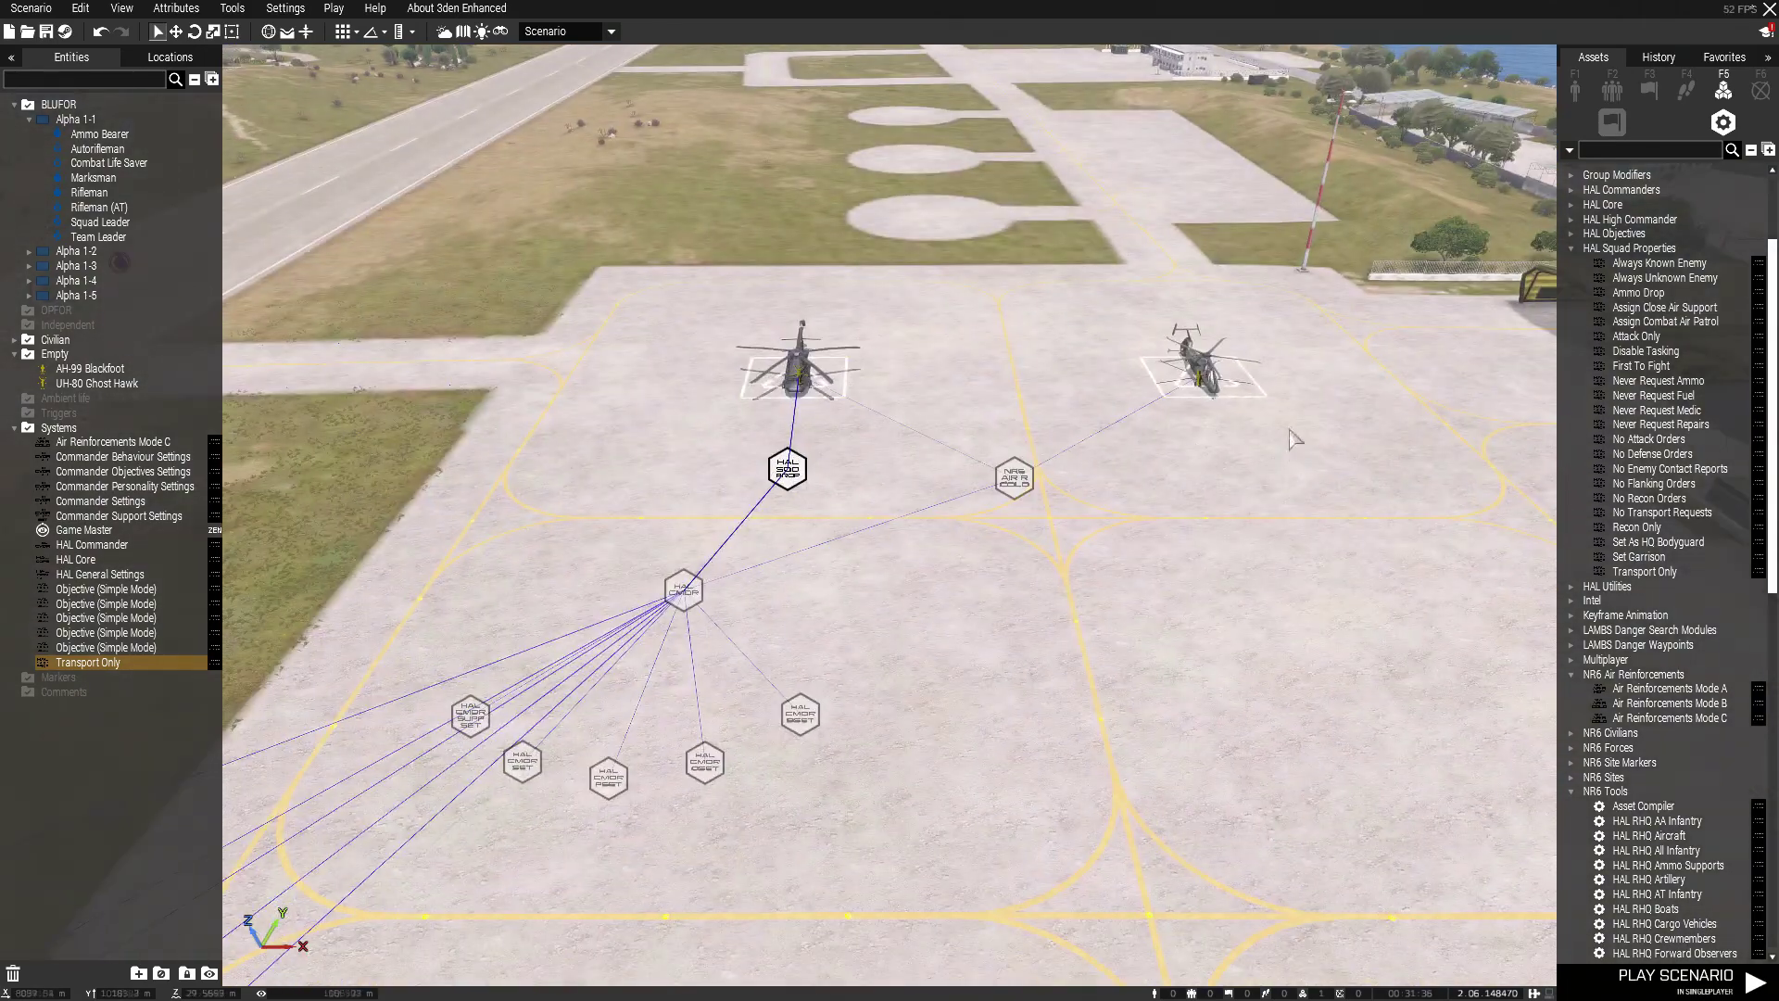
key(s)
key(q)
key(w)
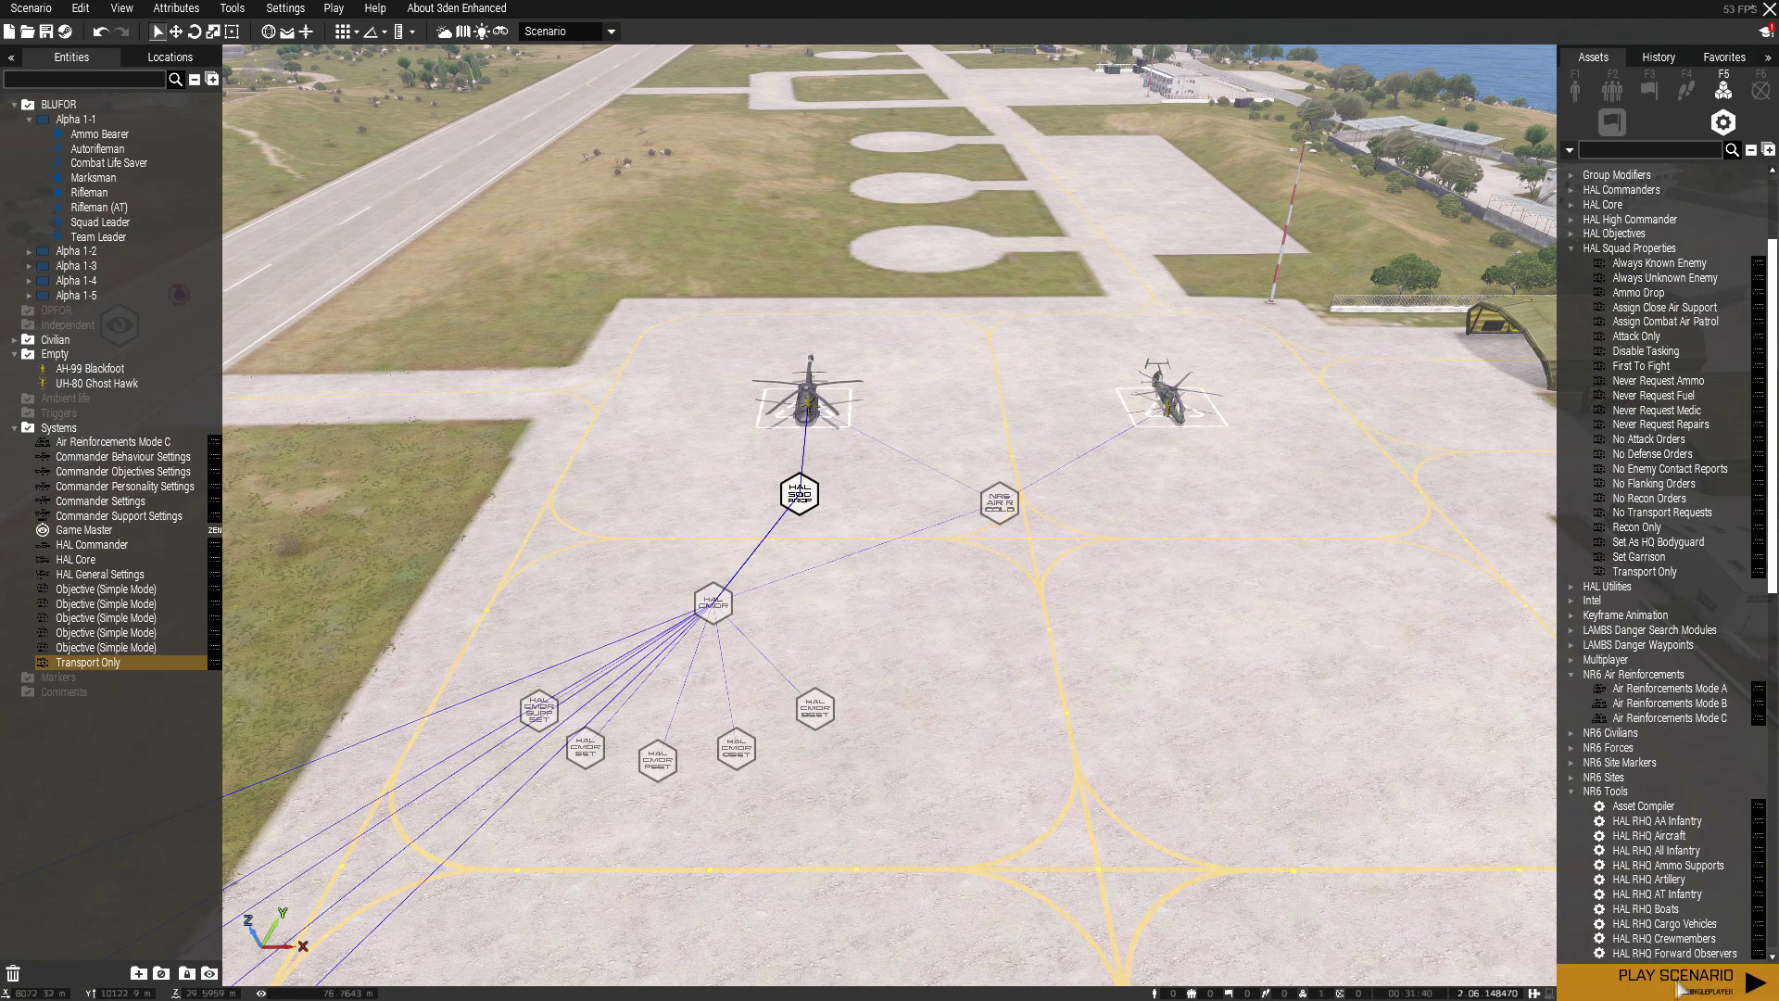
Play the scenario in singleplayer and check the two helicopters on their helipads in the Zeus view.
click(1684, 988)
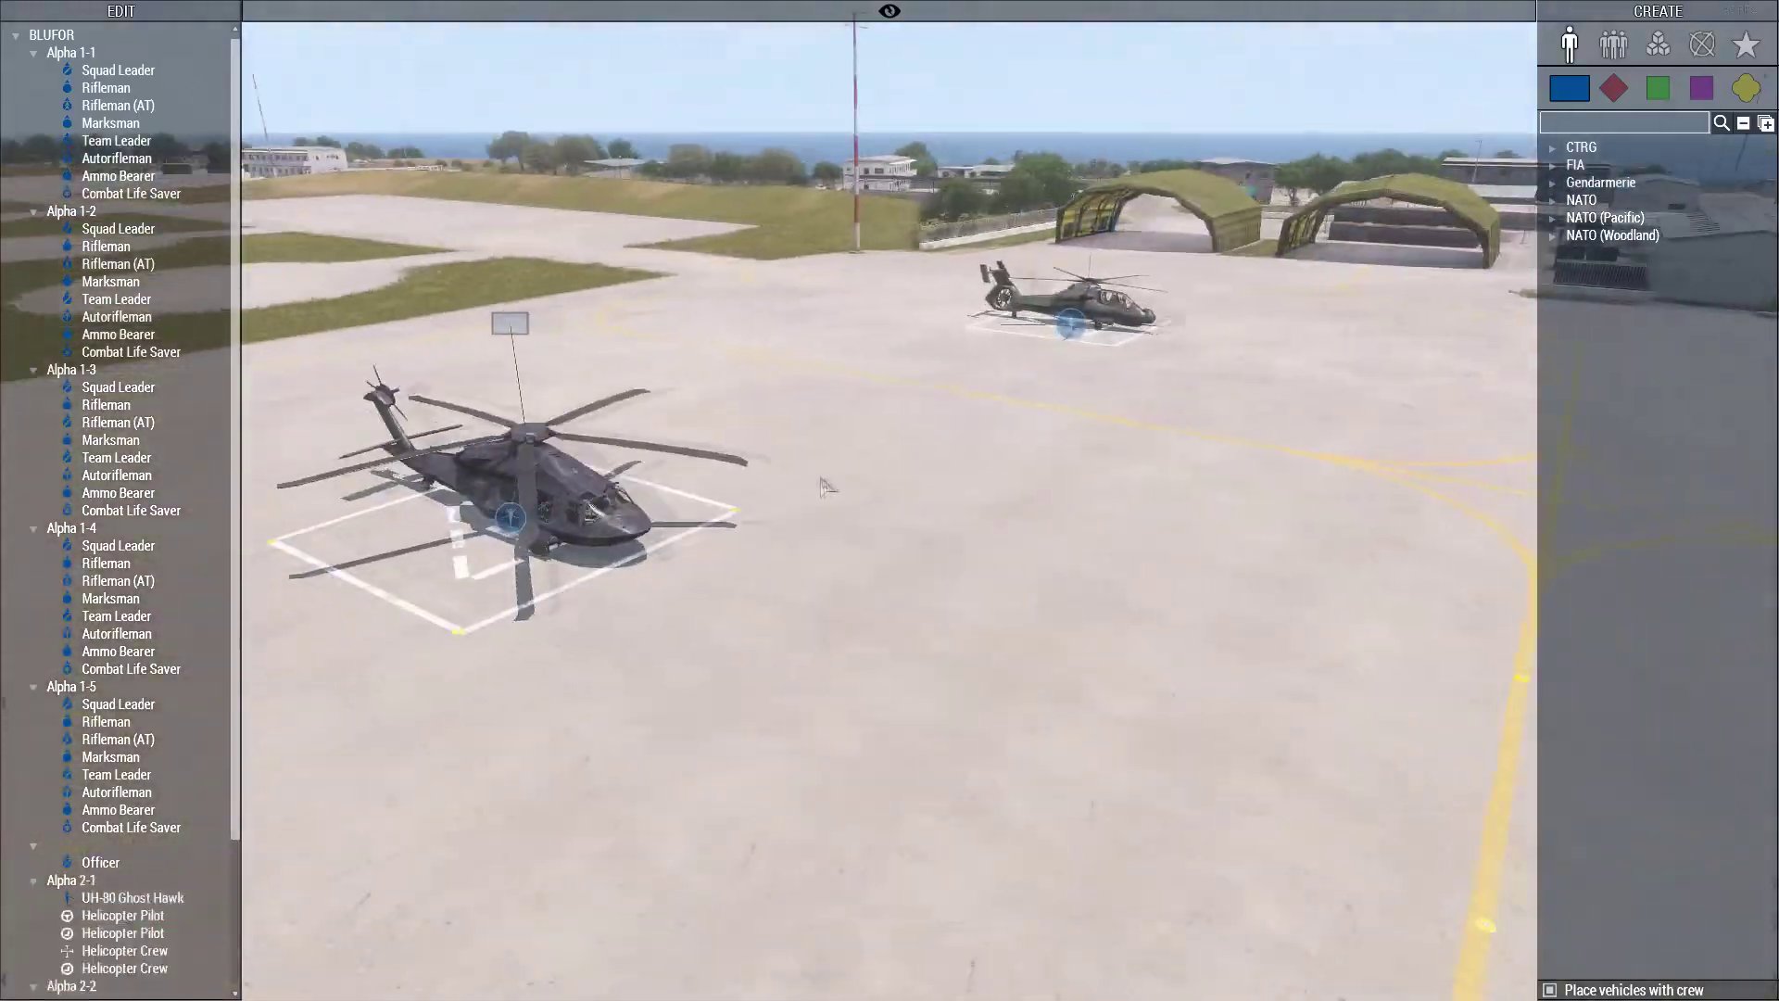
key(w)
key(d)
right_drag(691, 481, 679, 488)
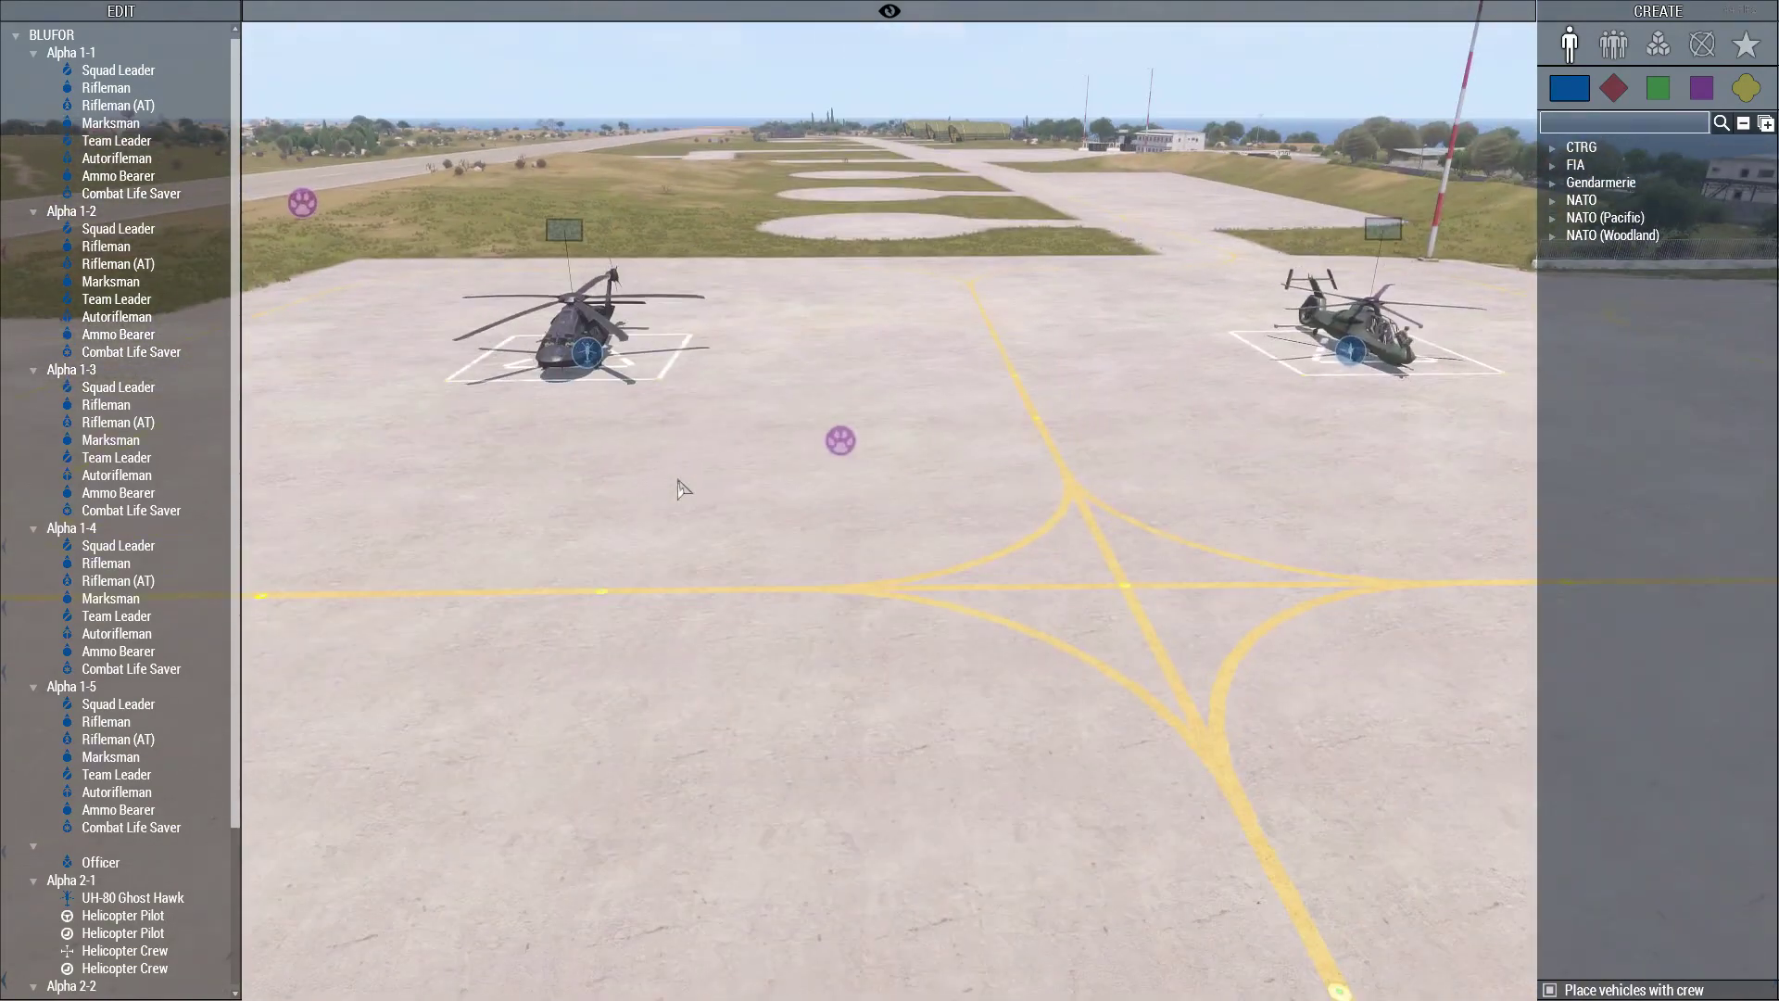
key(d)
key(s)
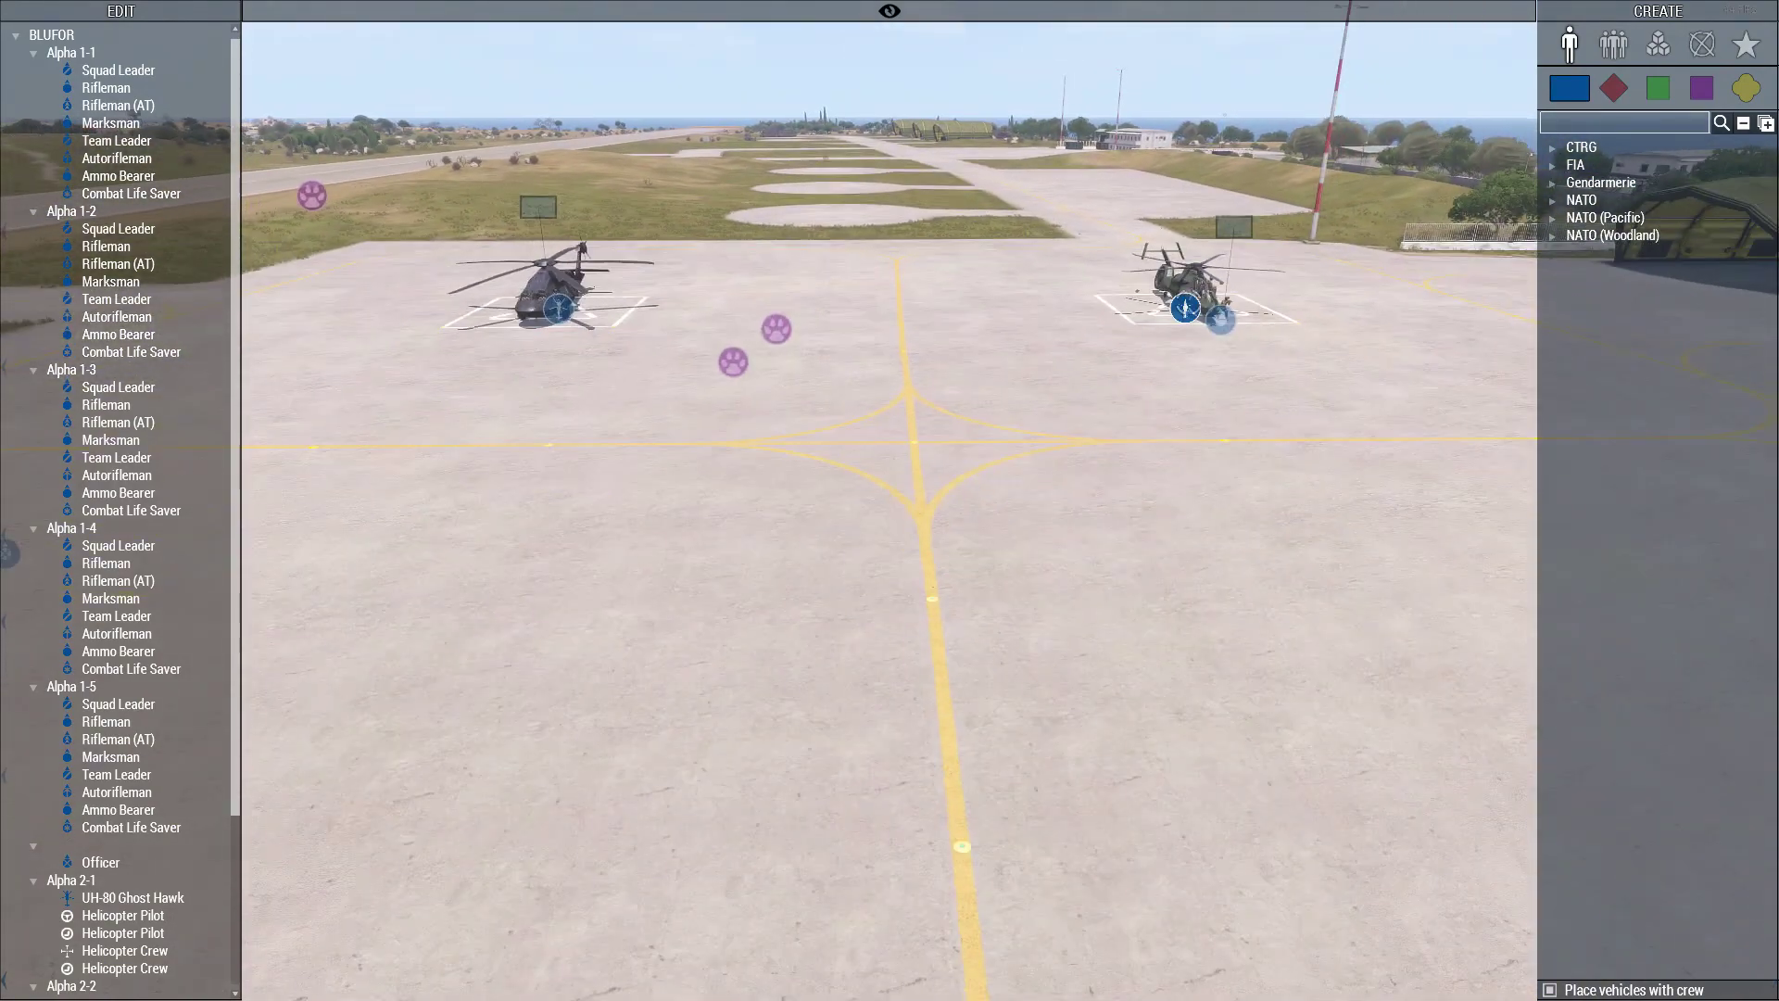
Watch the helicopters and infantry squads around the apron and runway from above.
mouse_move(887, 460)
right_down()
mouse_move(815, 457)
mouse_move(947, 470)
mouse_move(908, 460)
right_up()
key(q)
key(s)
key(s)
key(q)
key(a)
key(s)
key(q)
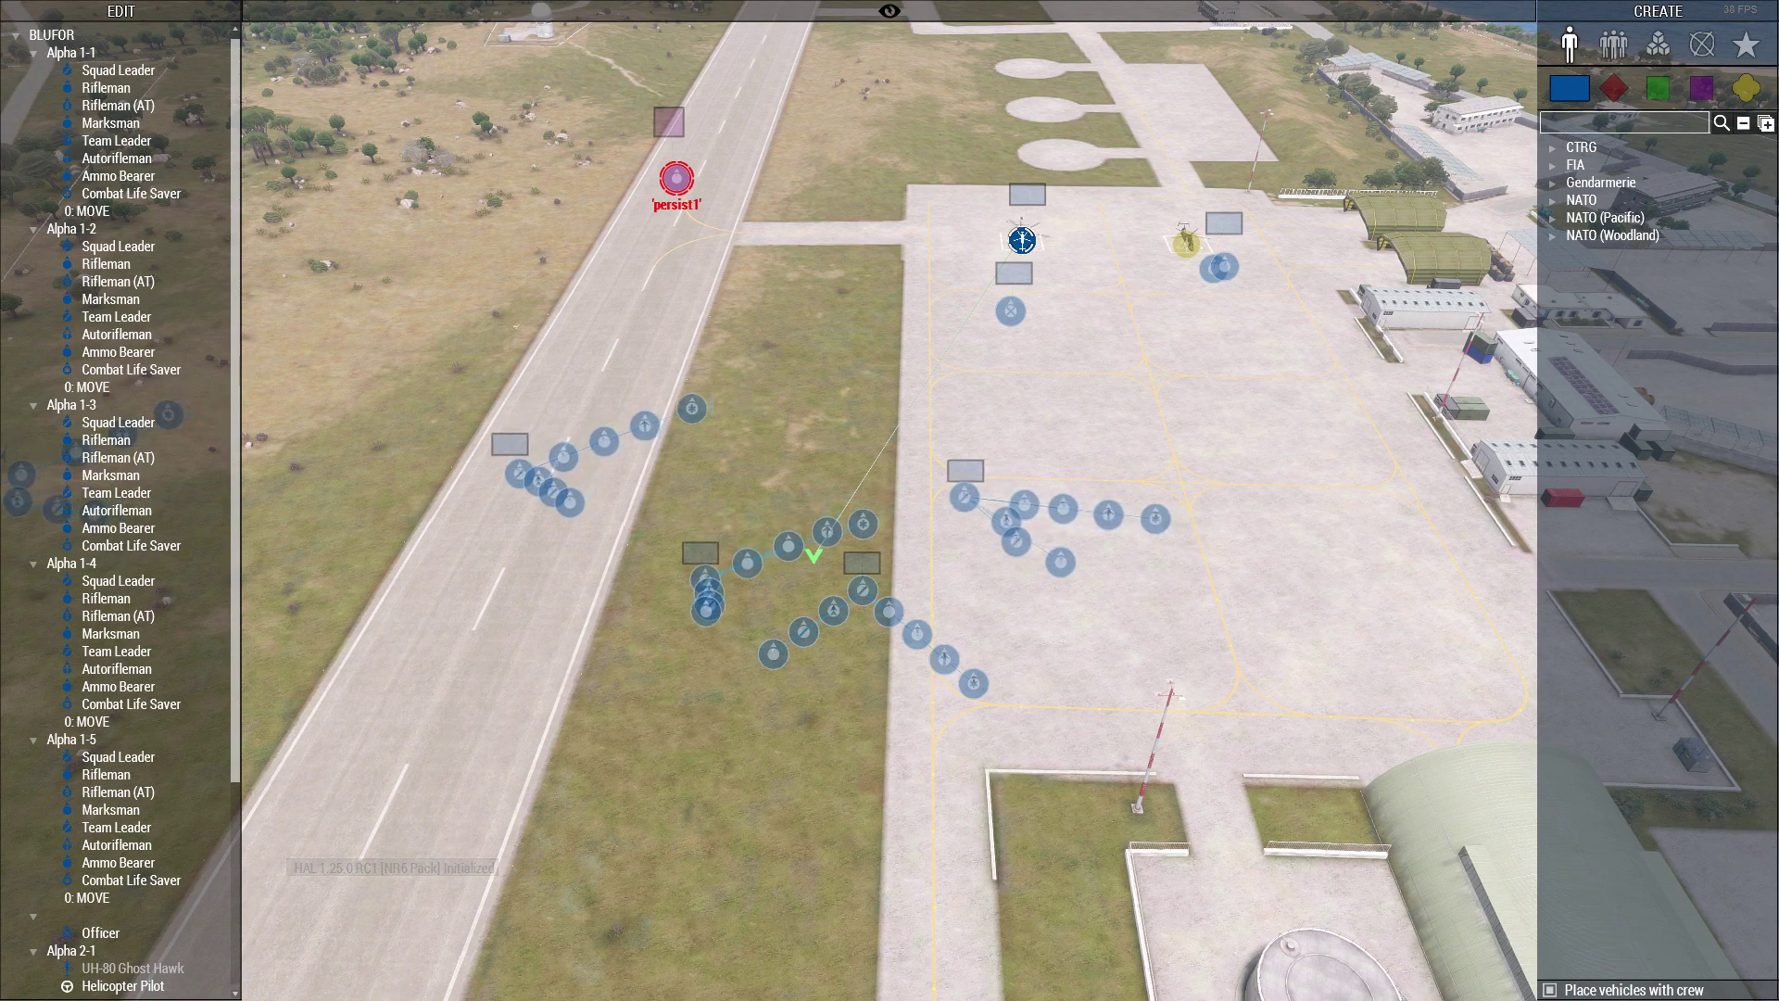
Delete the UH-80 Ghost Hawk from its helipad and the Alpha 1-3 squad beside the apron.
click(1022, 240)
key(Delete)
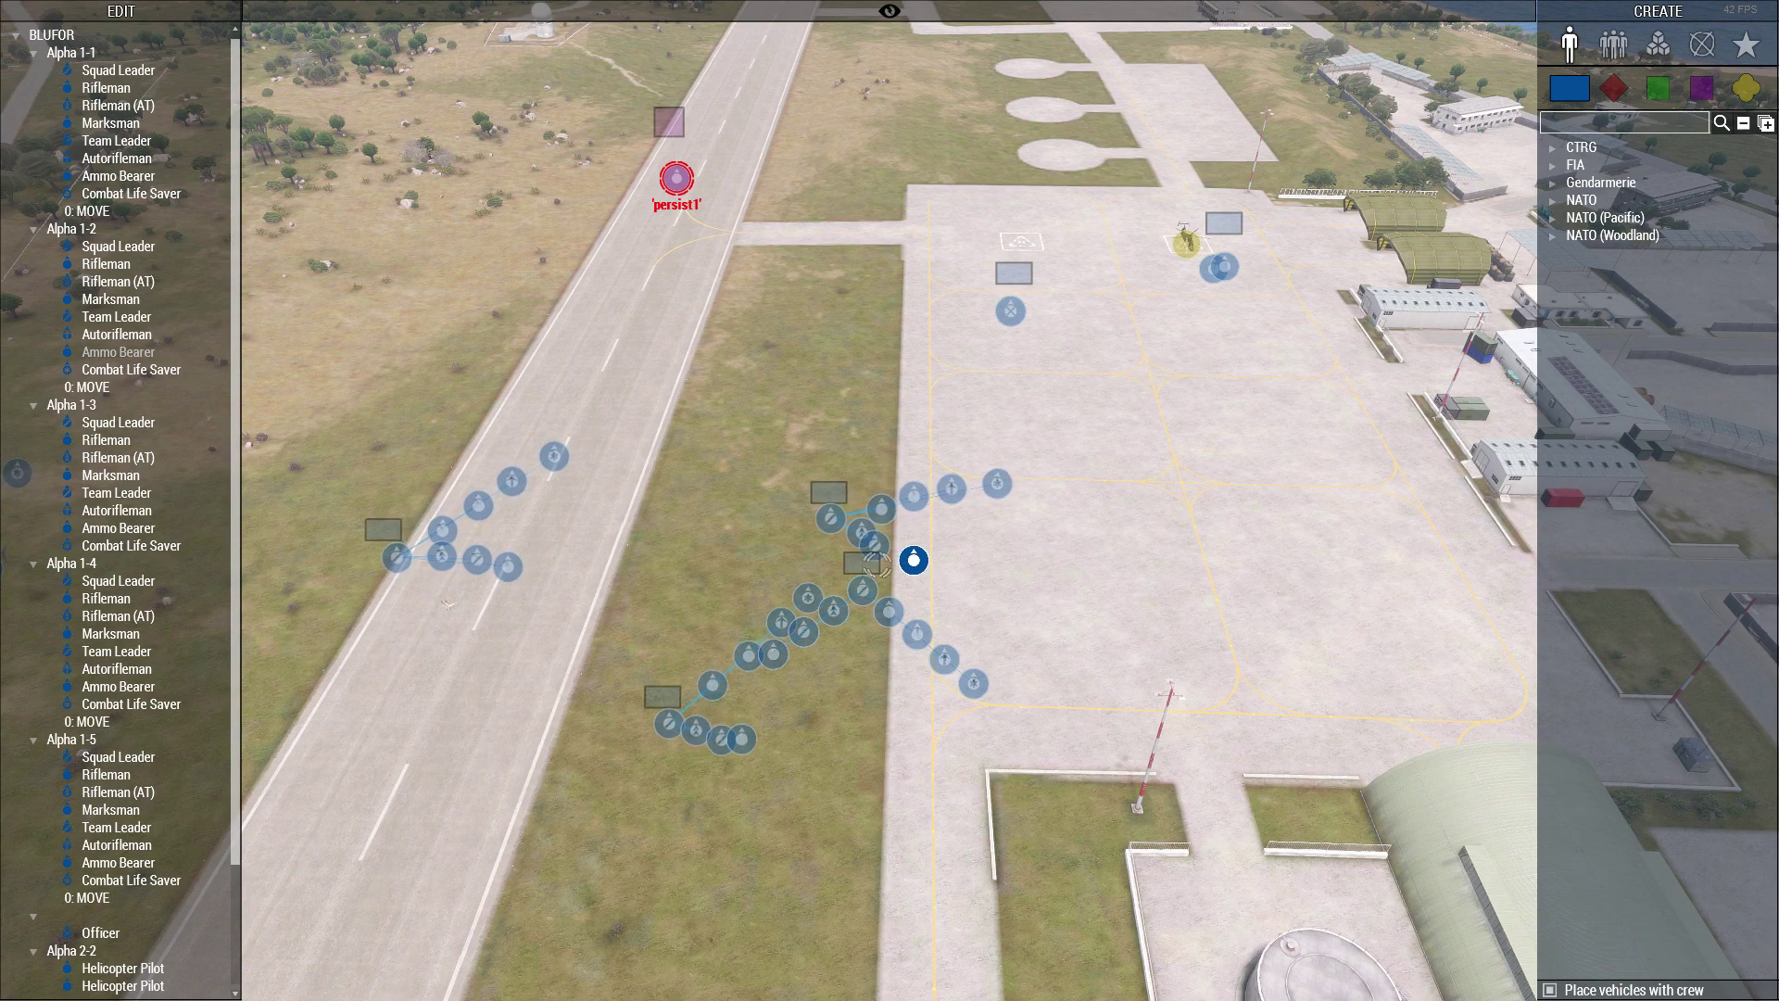
click(862, 562)
key(Delete)
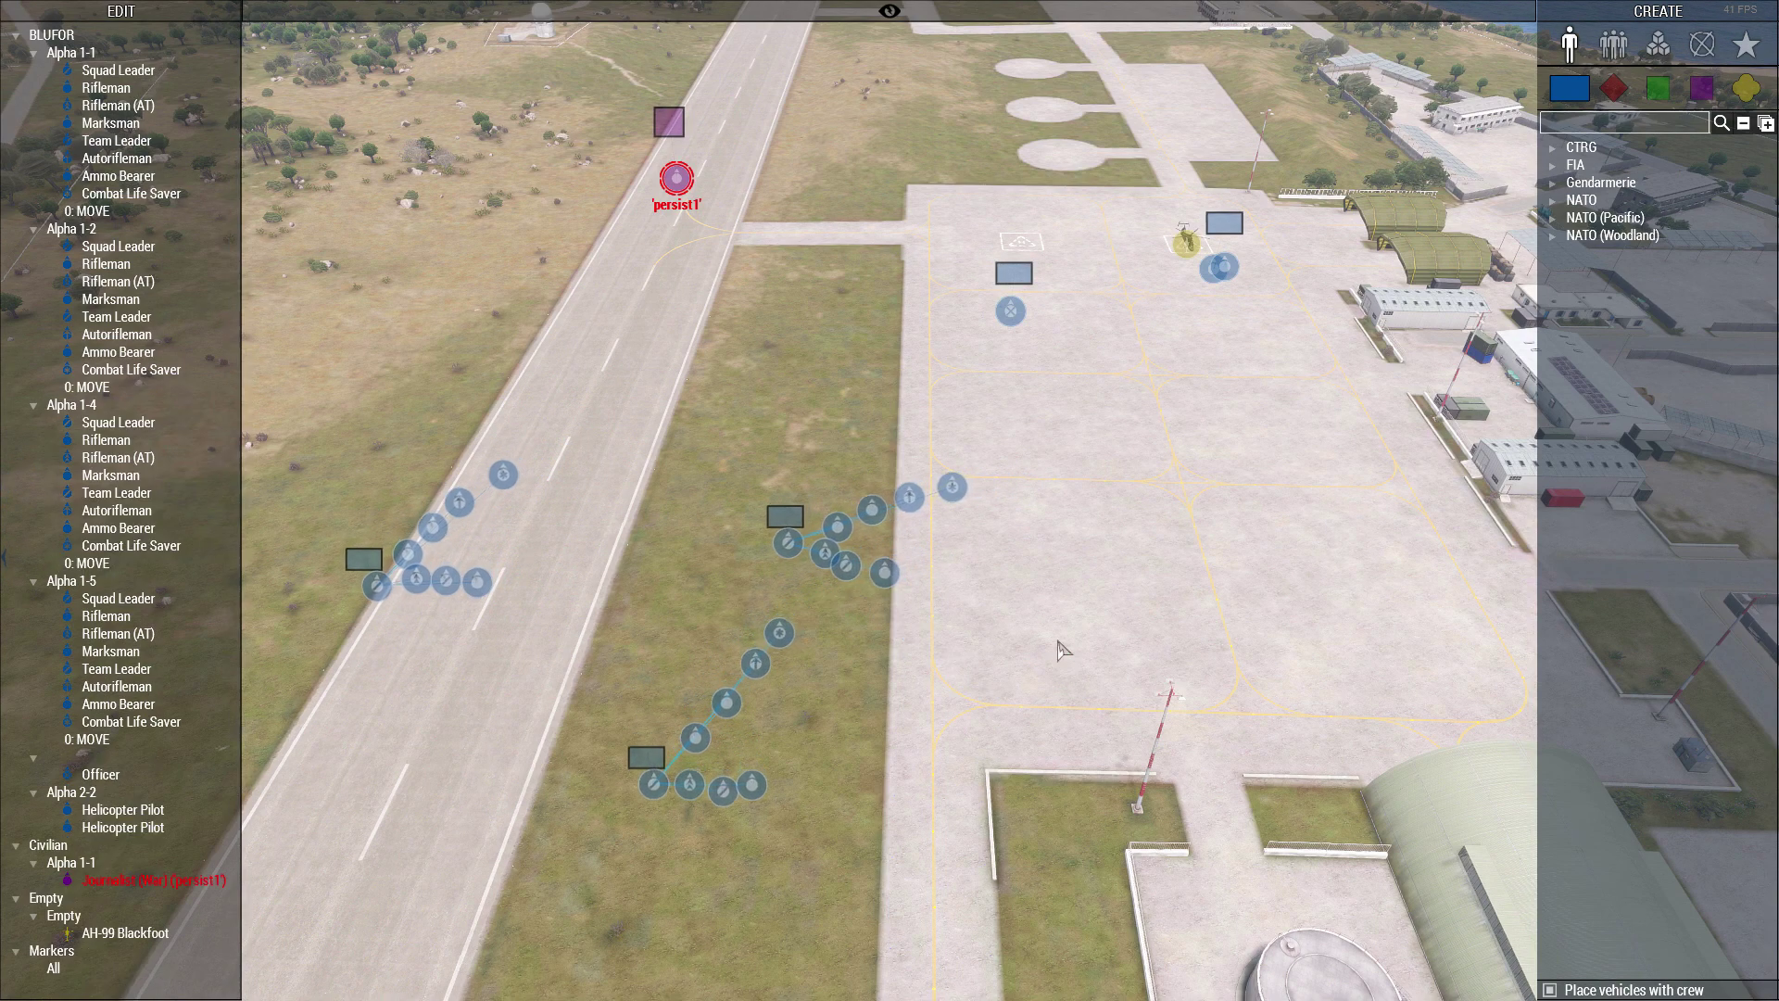
Check the AH-99 Blackfoot and the remaining units around the apron, and open the island map.
scroll(1253, 285, up, 3)
key(d)
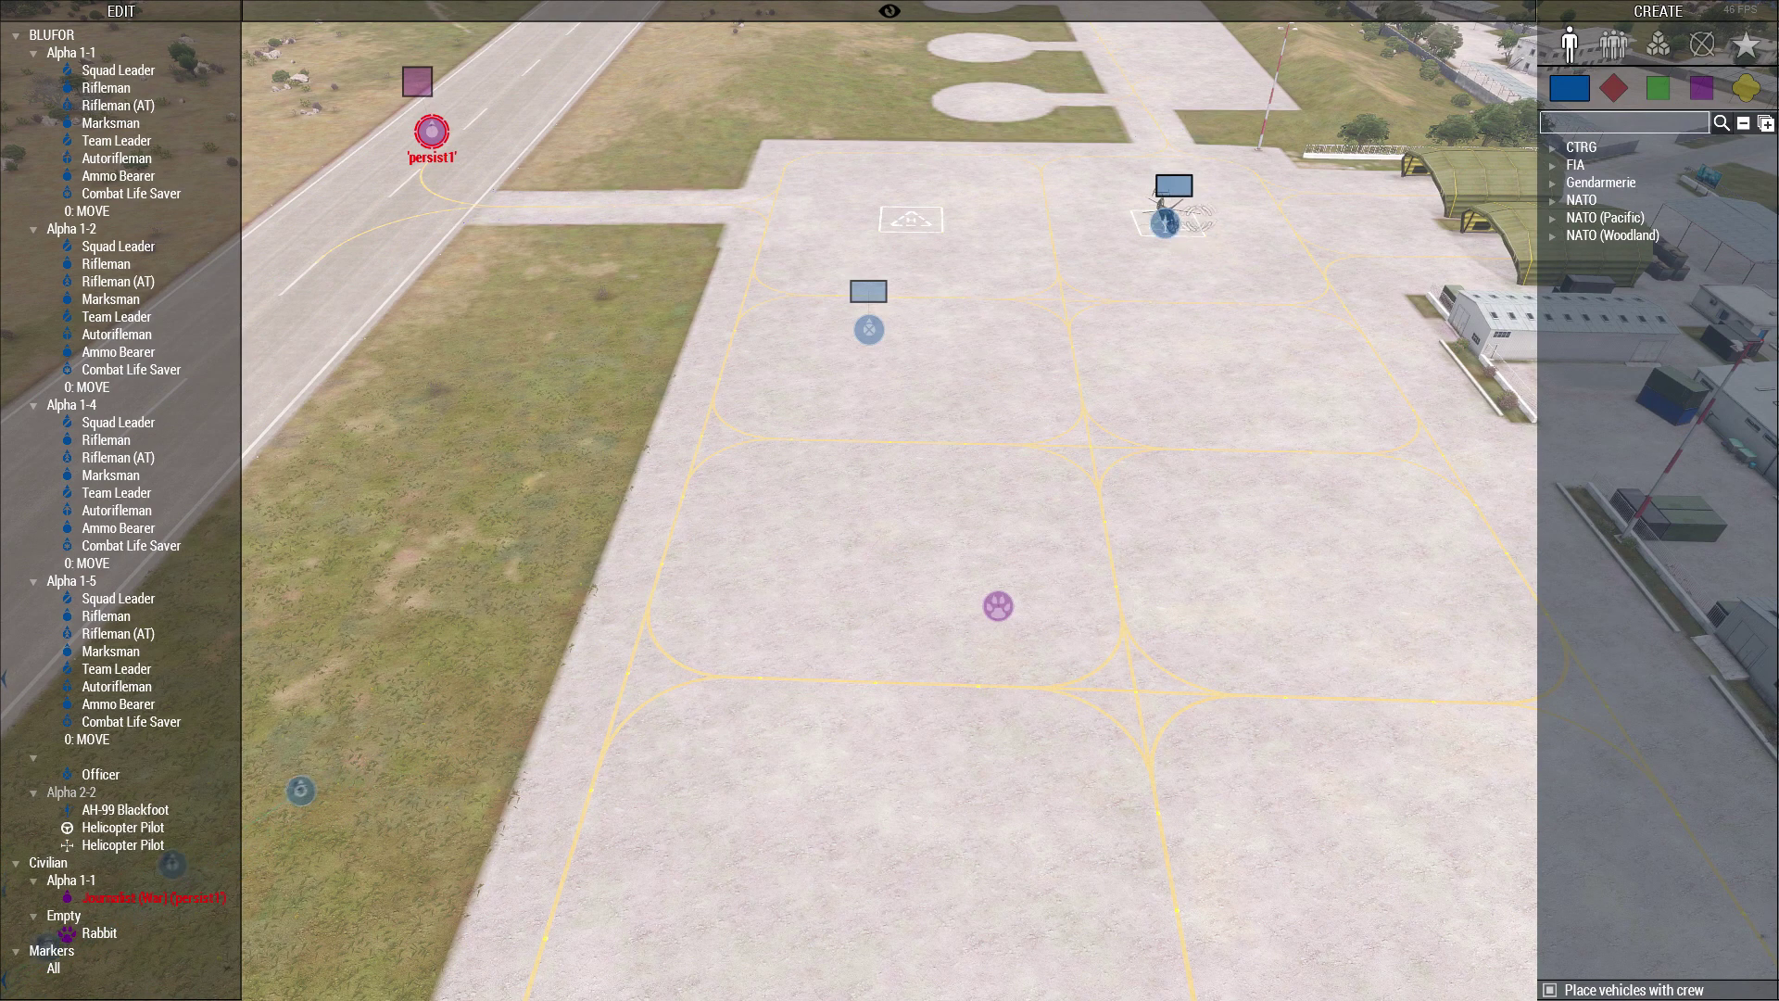
scroll(966, 614, down, 3)
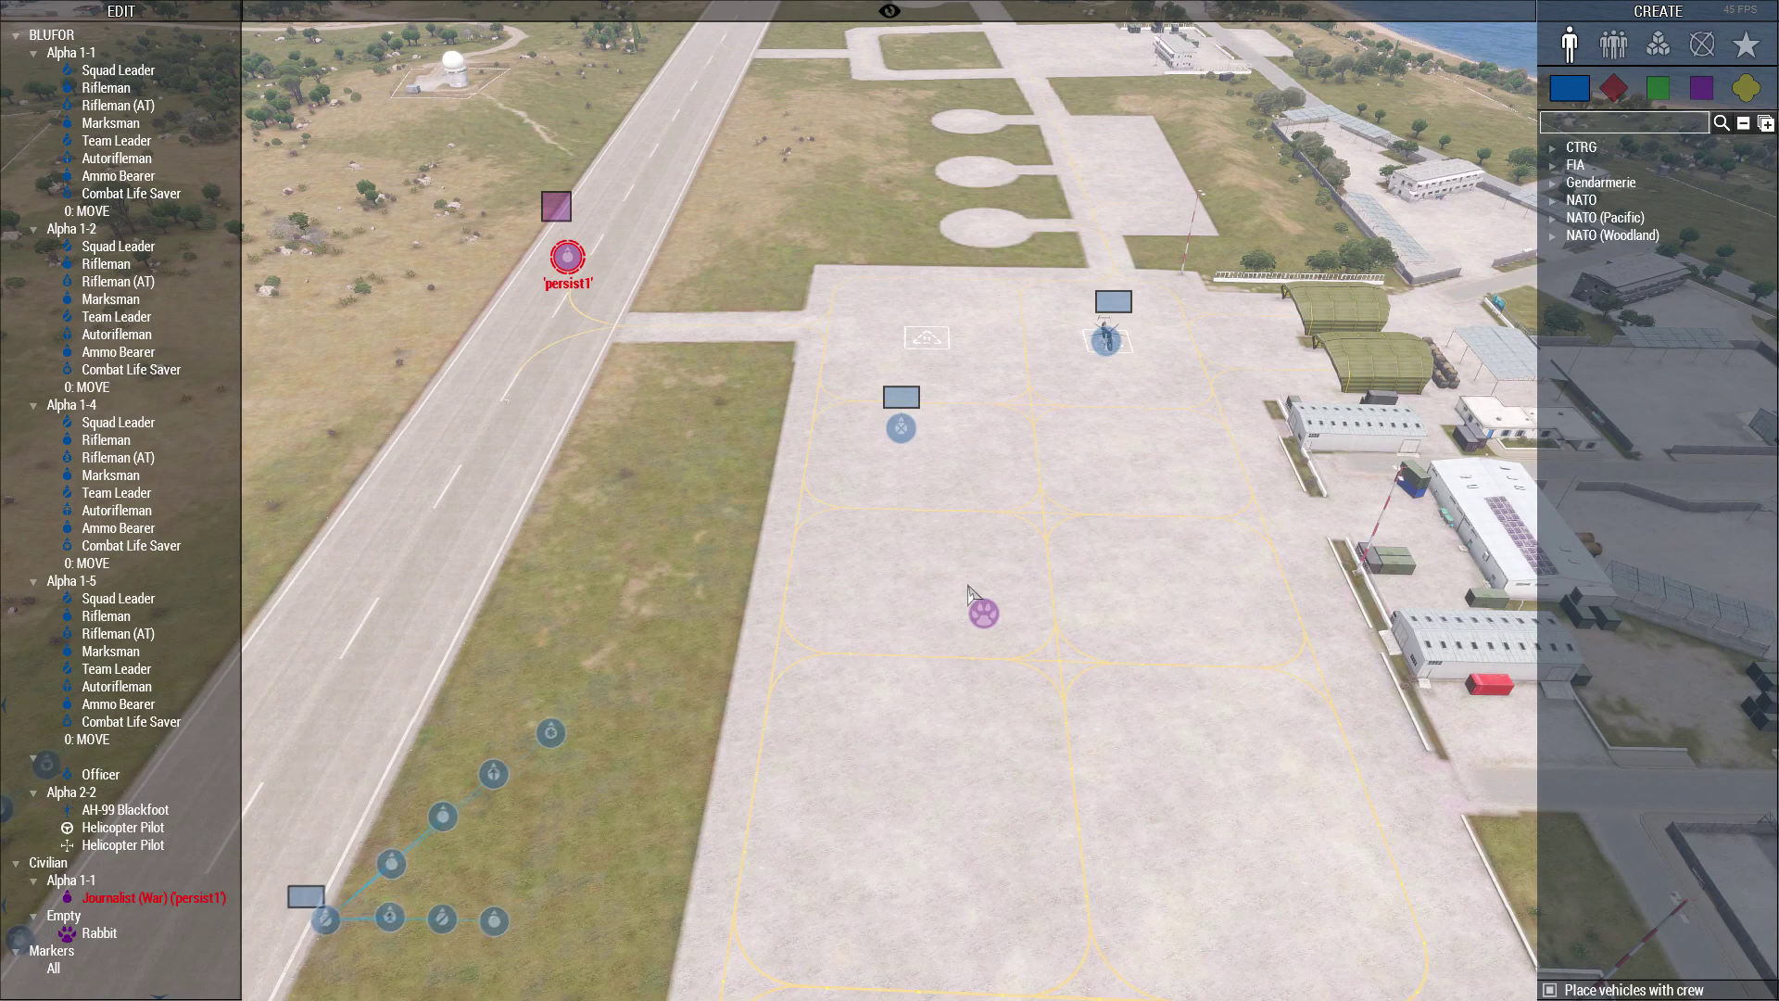
key(m)
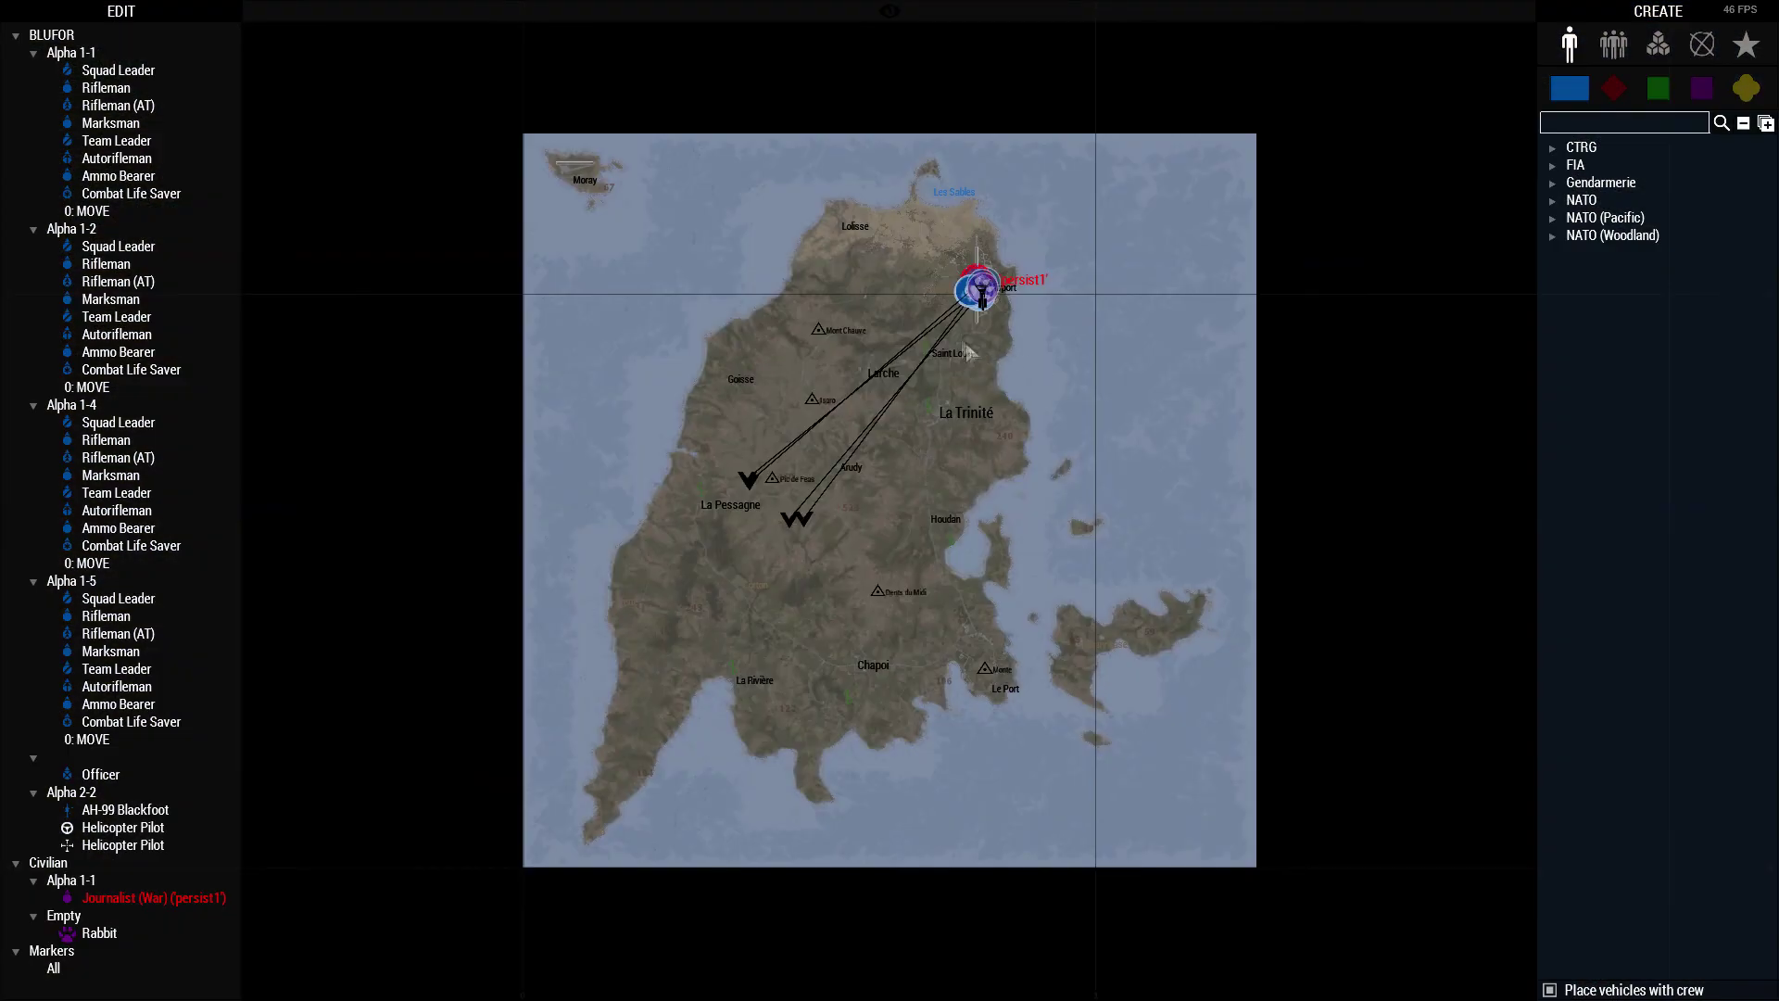
Examine the squads' move waypoints across the island and the units around the airport on the map, and close the map.
scroll(968, 353, up, 8)
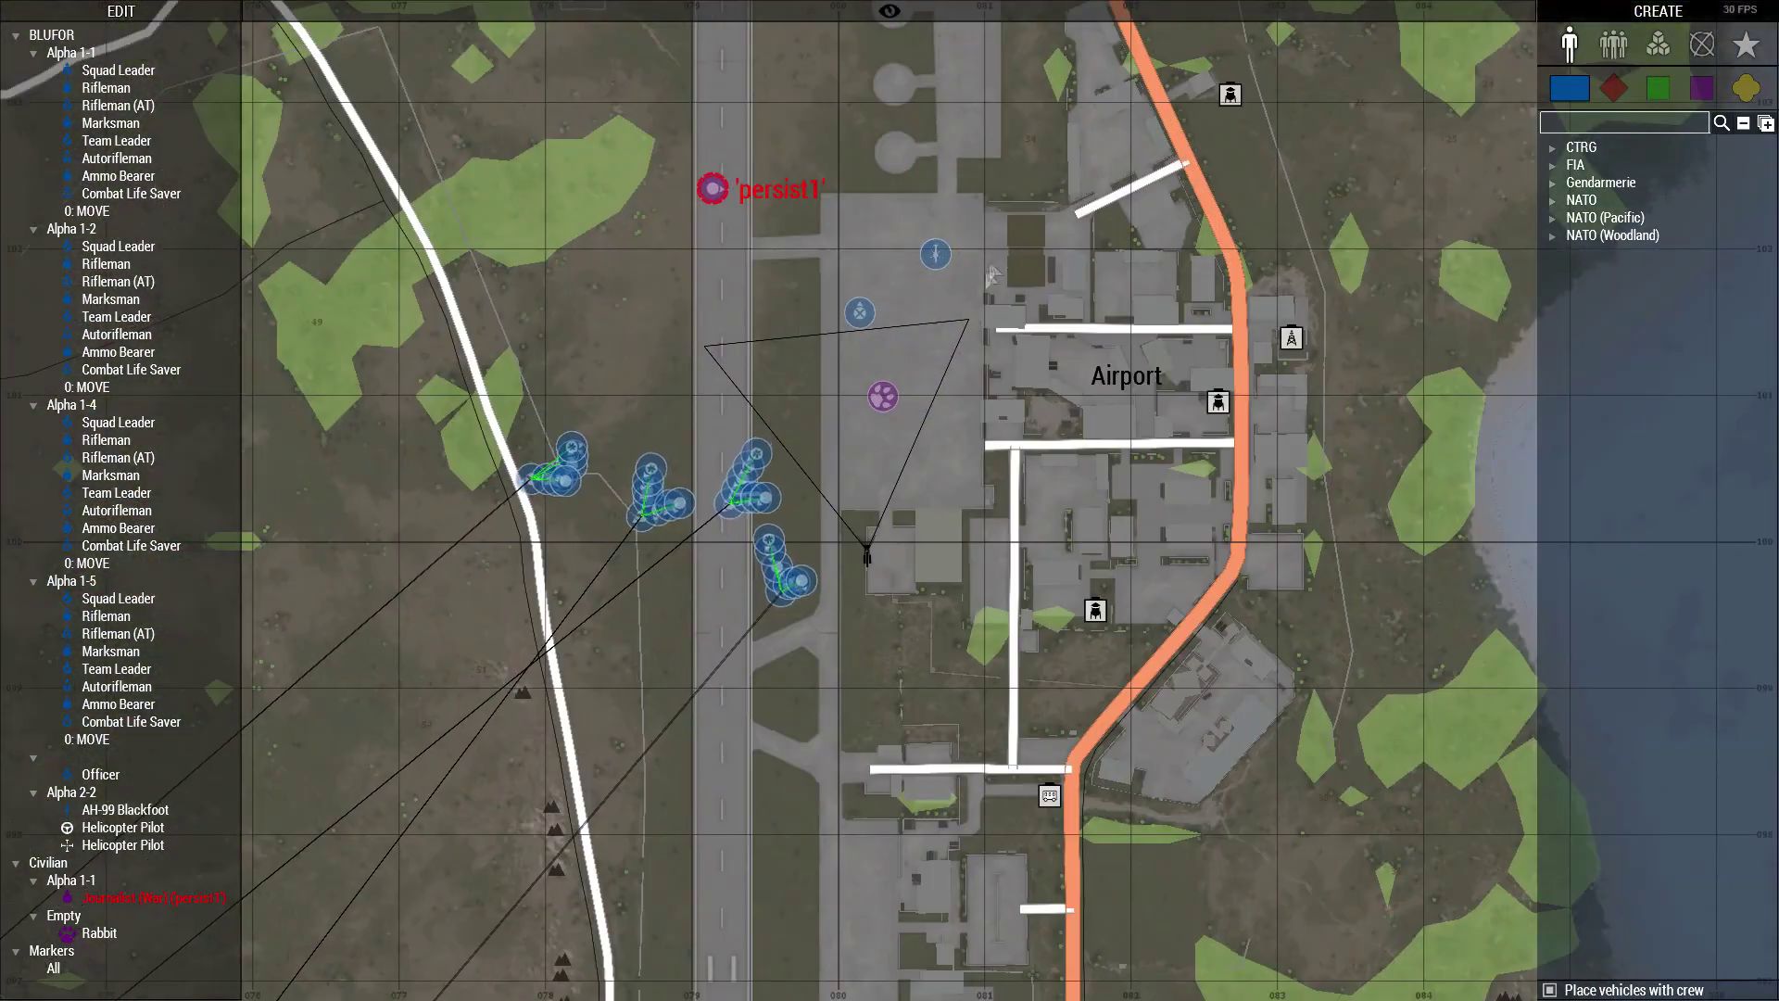
scroll(992, 273, down, 5)
scroll(991, 273, up, 4)
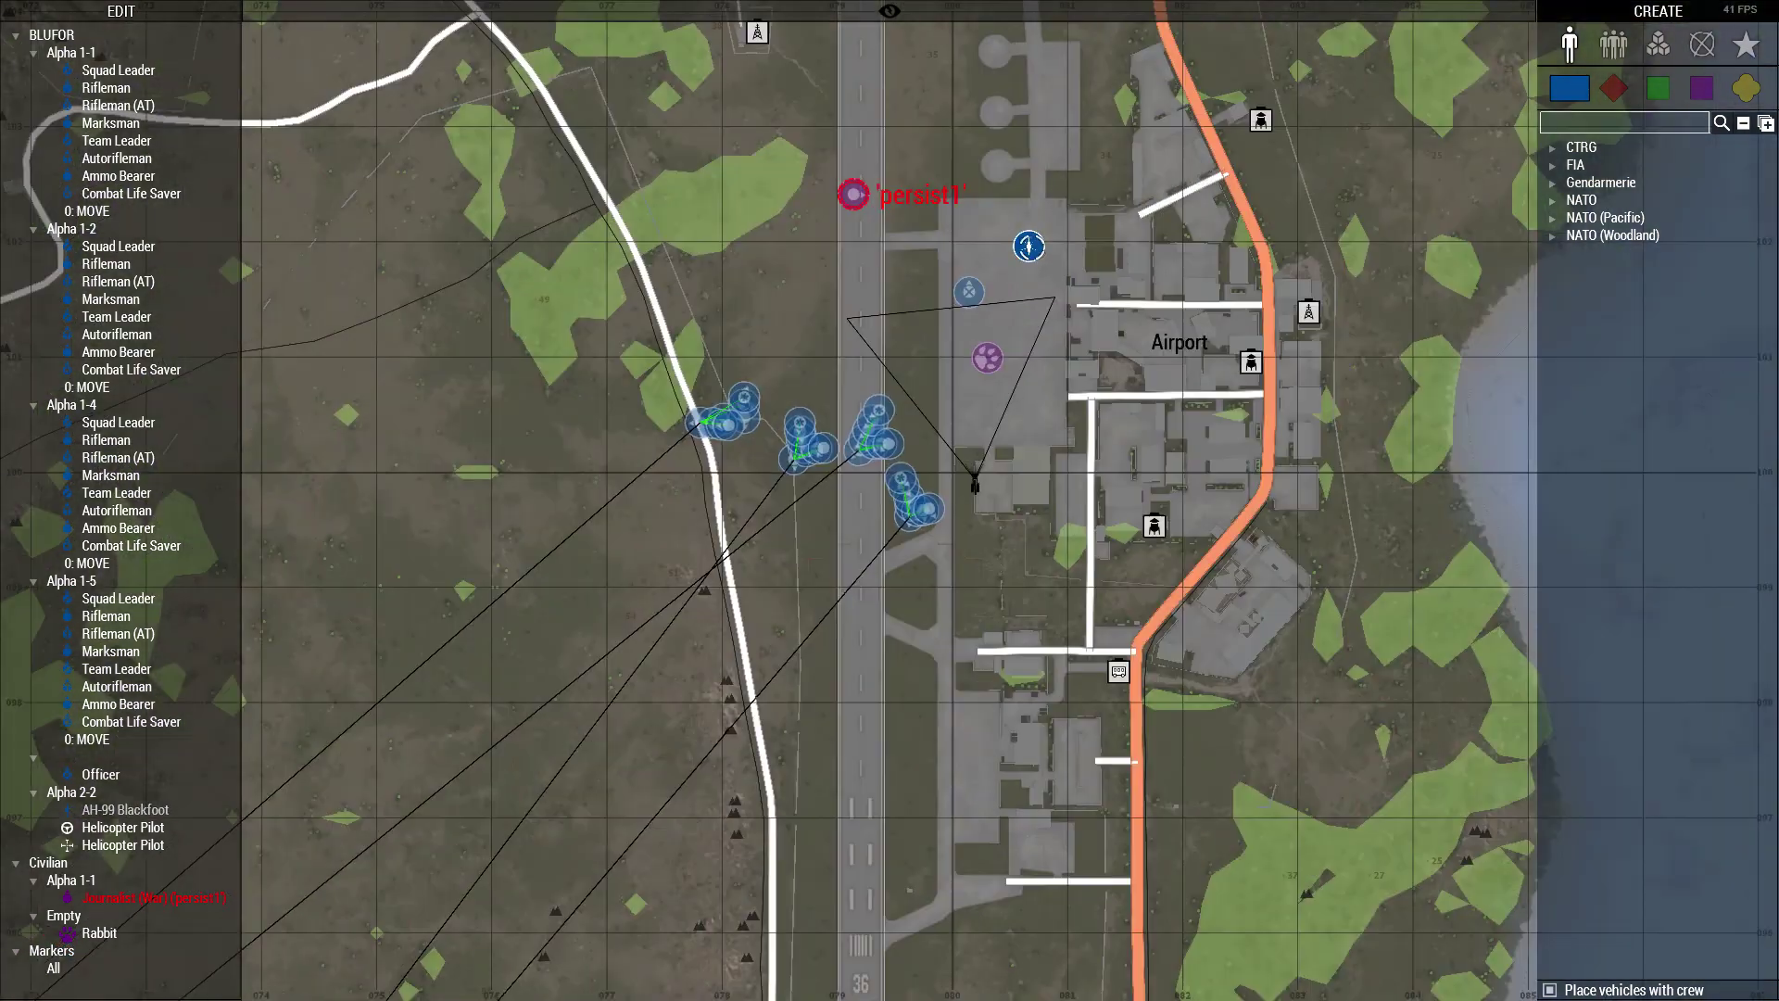
scroll(1063, 269, down, 6)
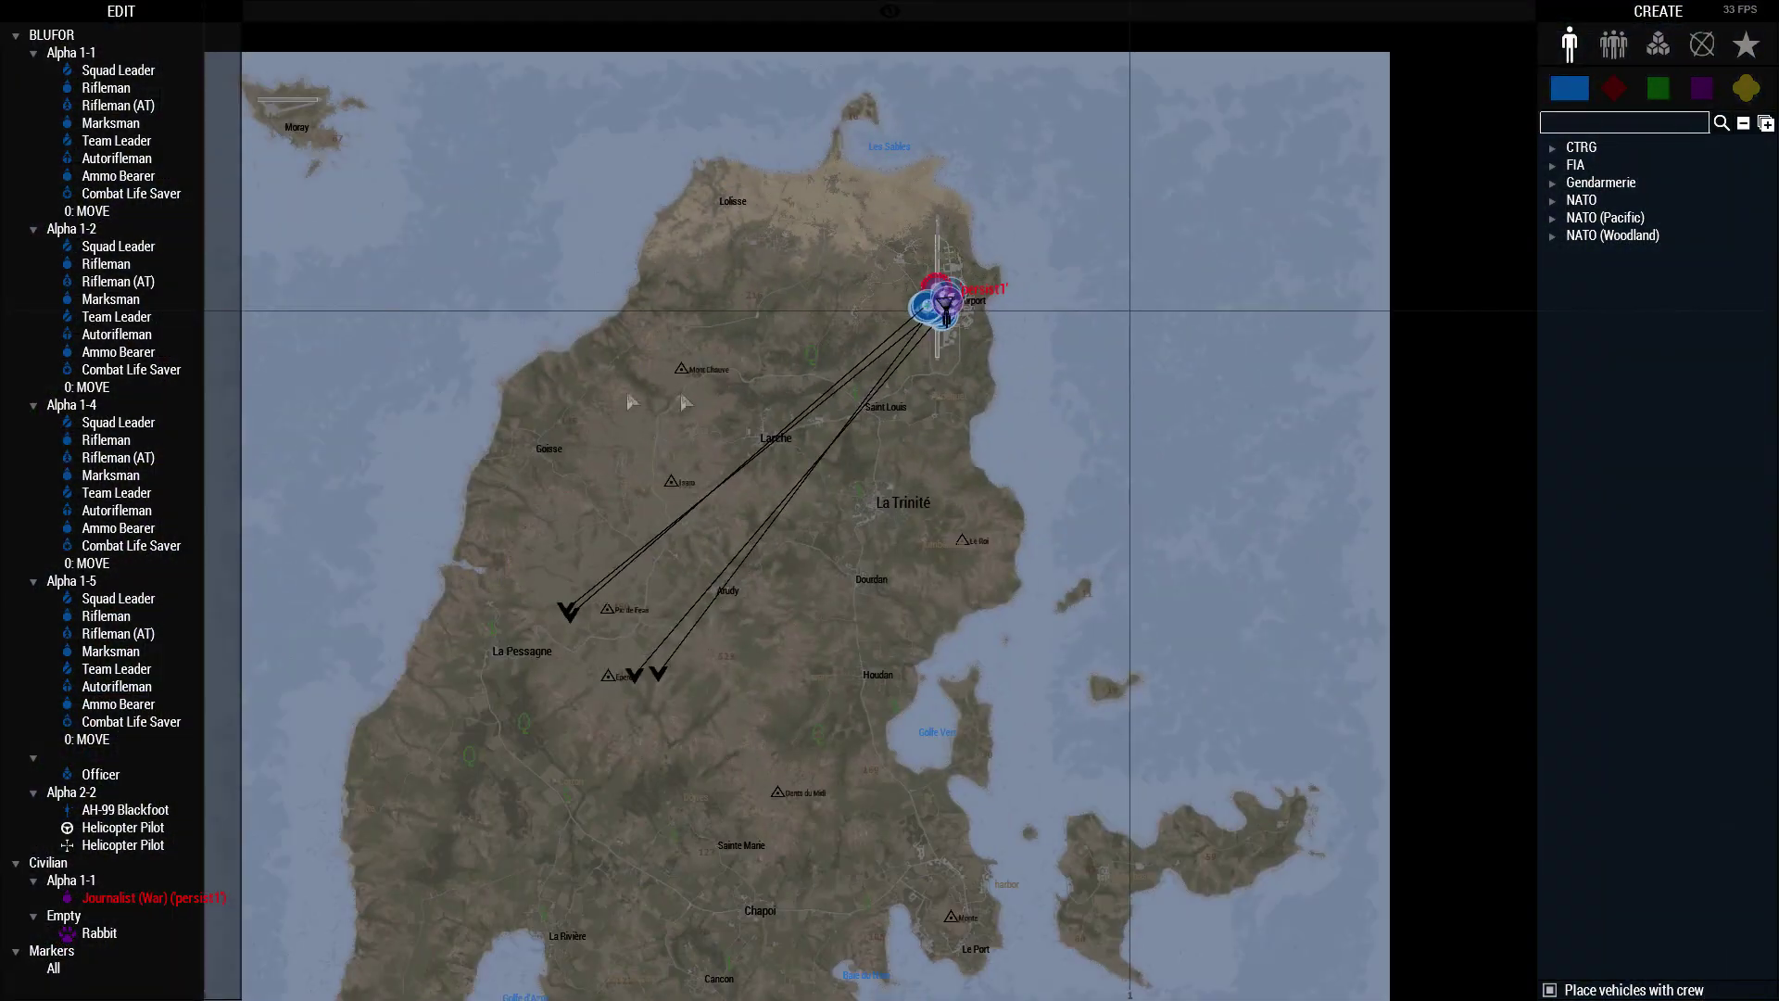
scroll(869, 383, up, 8)
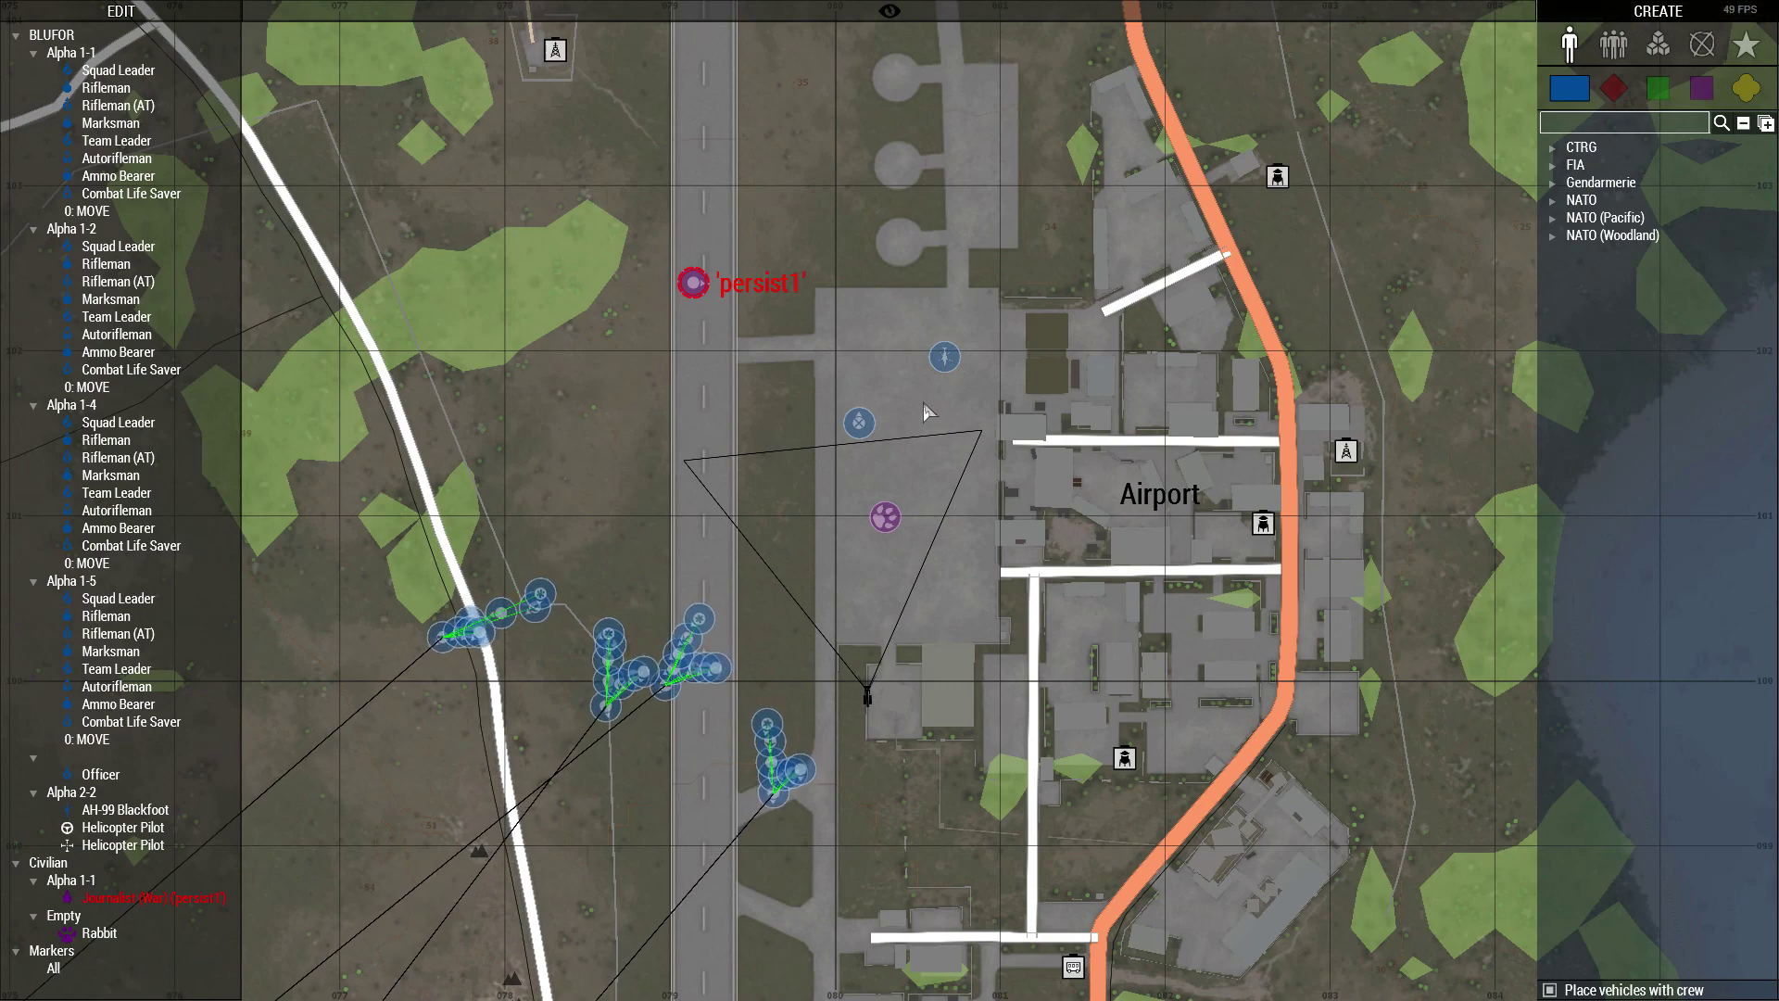
key(m)
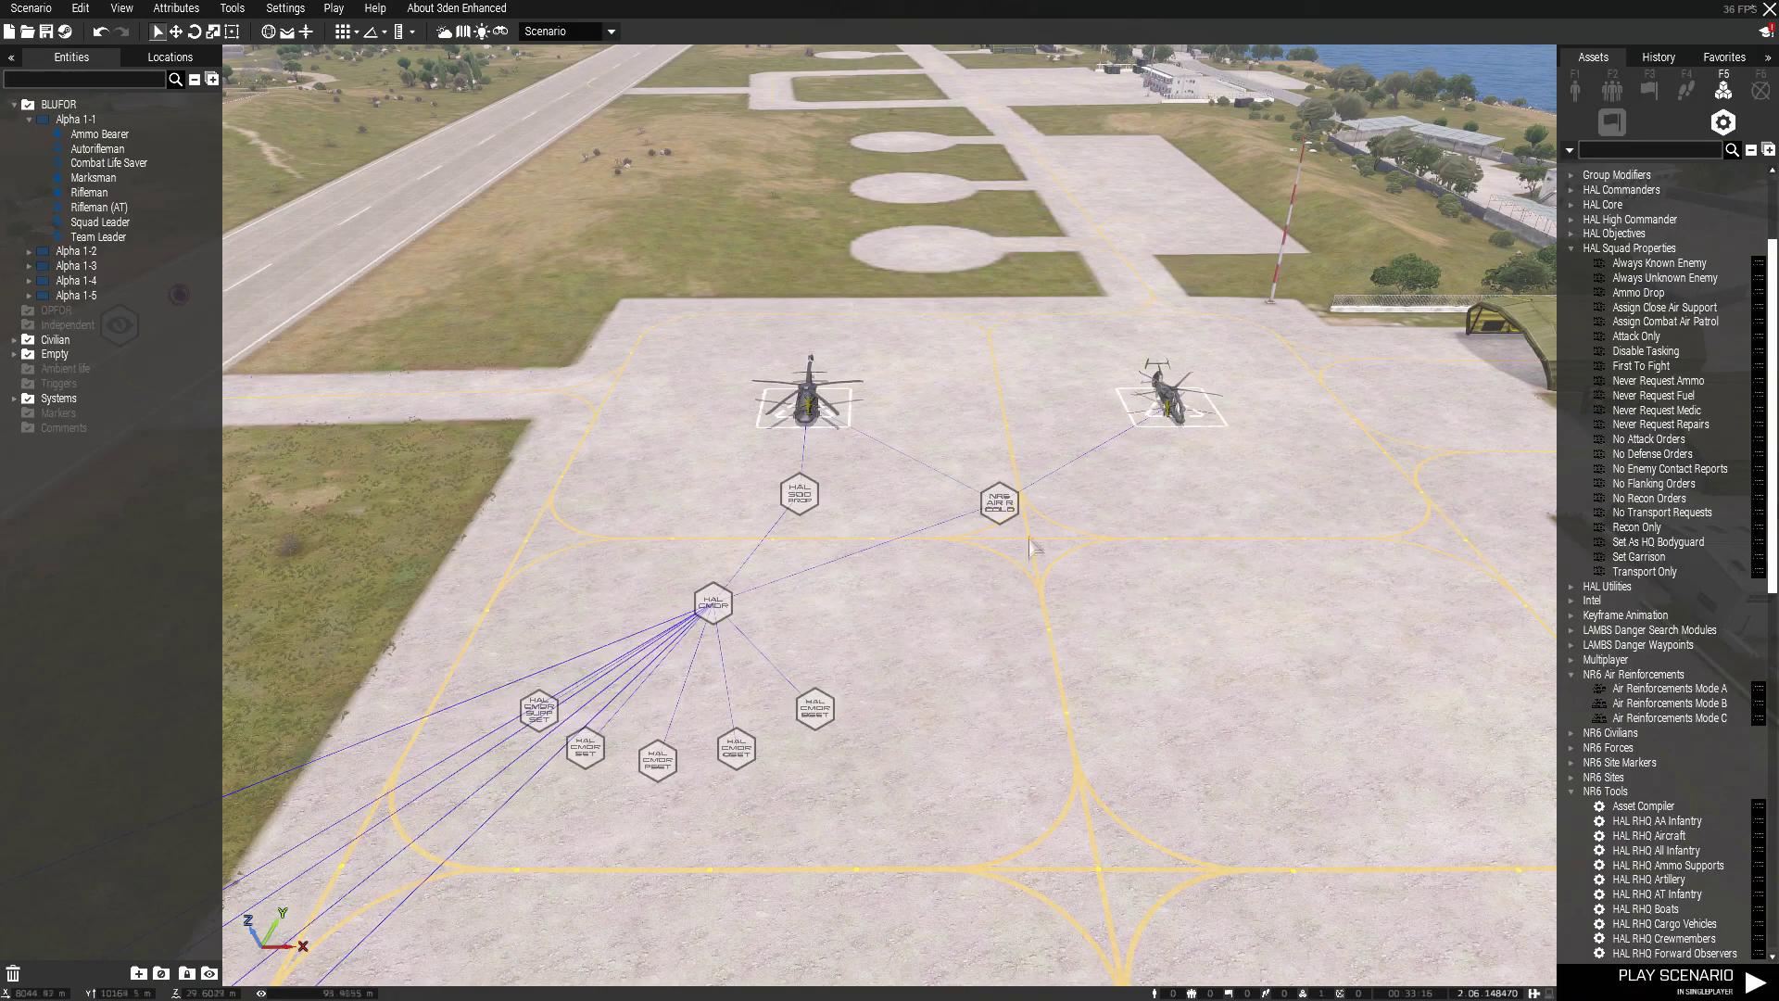
Review the Air Reinforcements Mode C module's attributes, choose BLUFOR as its side and accept the settings.
double_click(1000, 503)
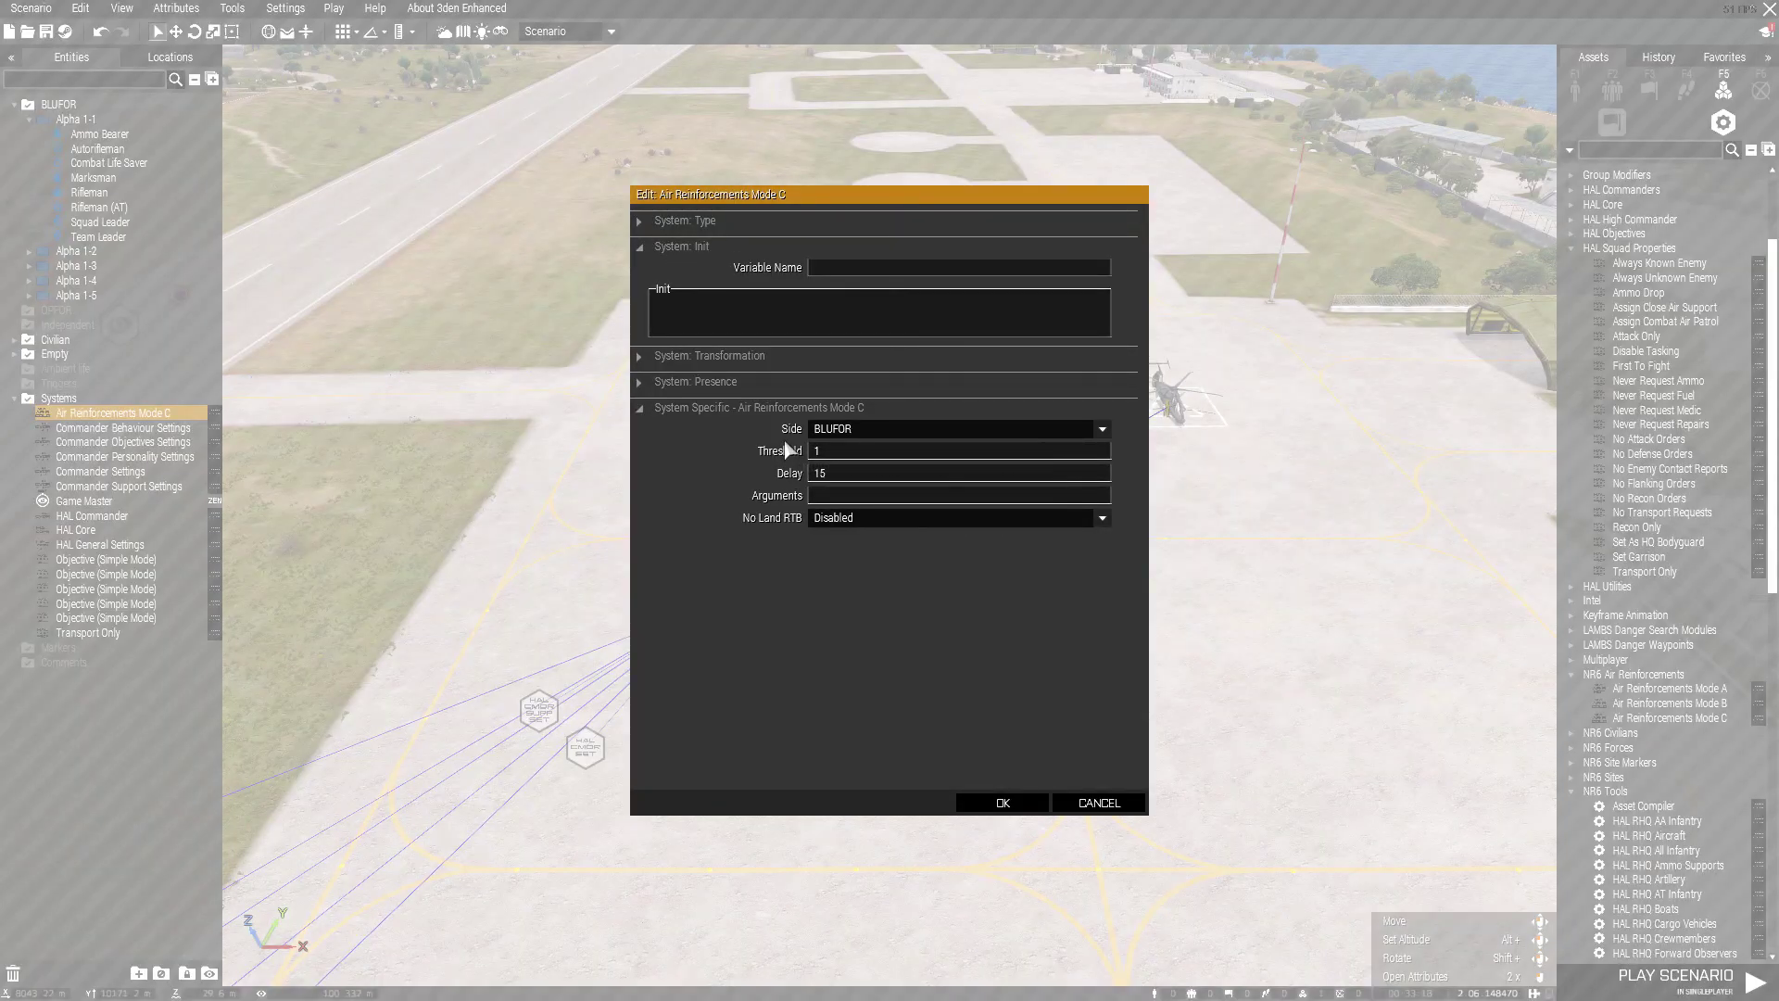
click(839, 438)
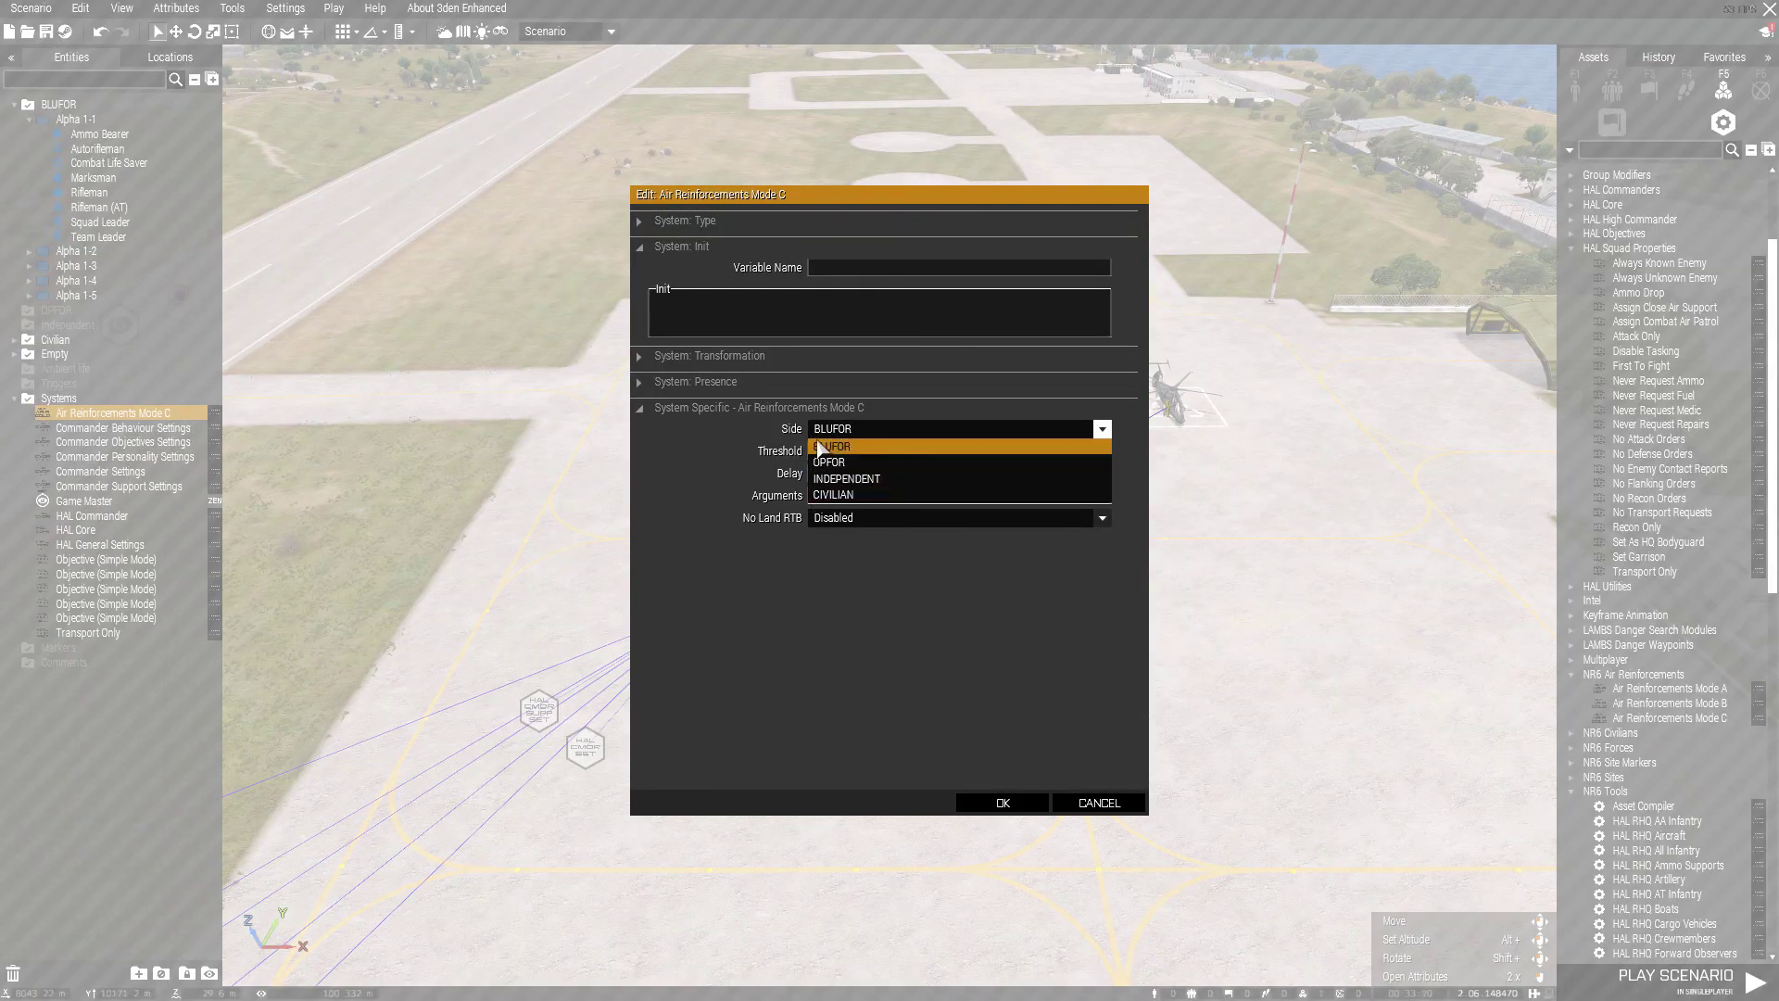
click(820, 451)
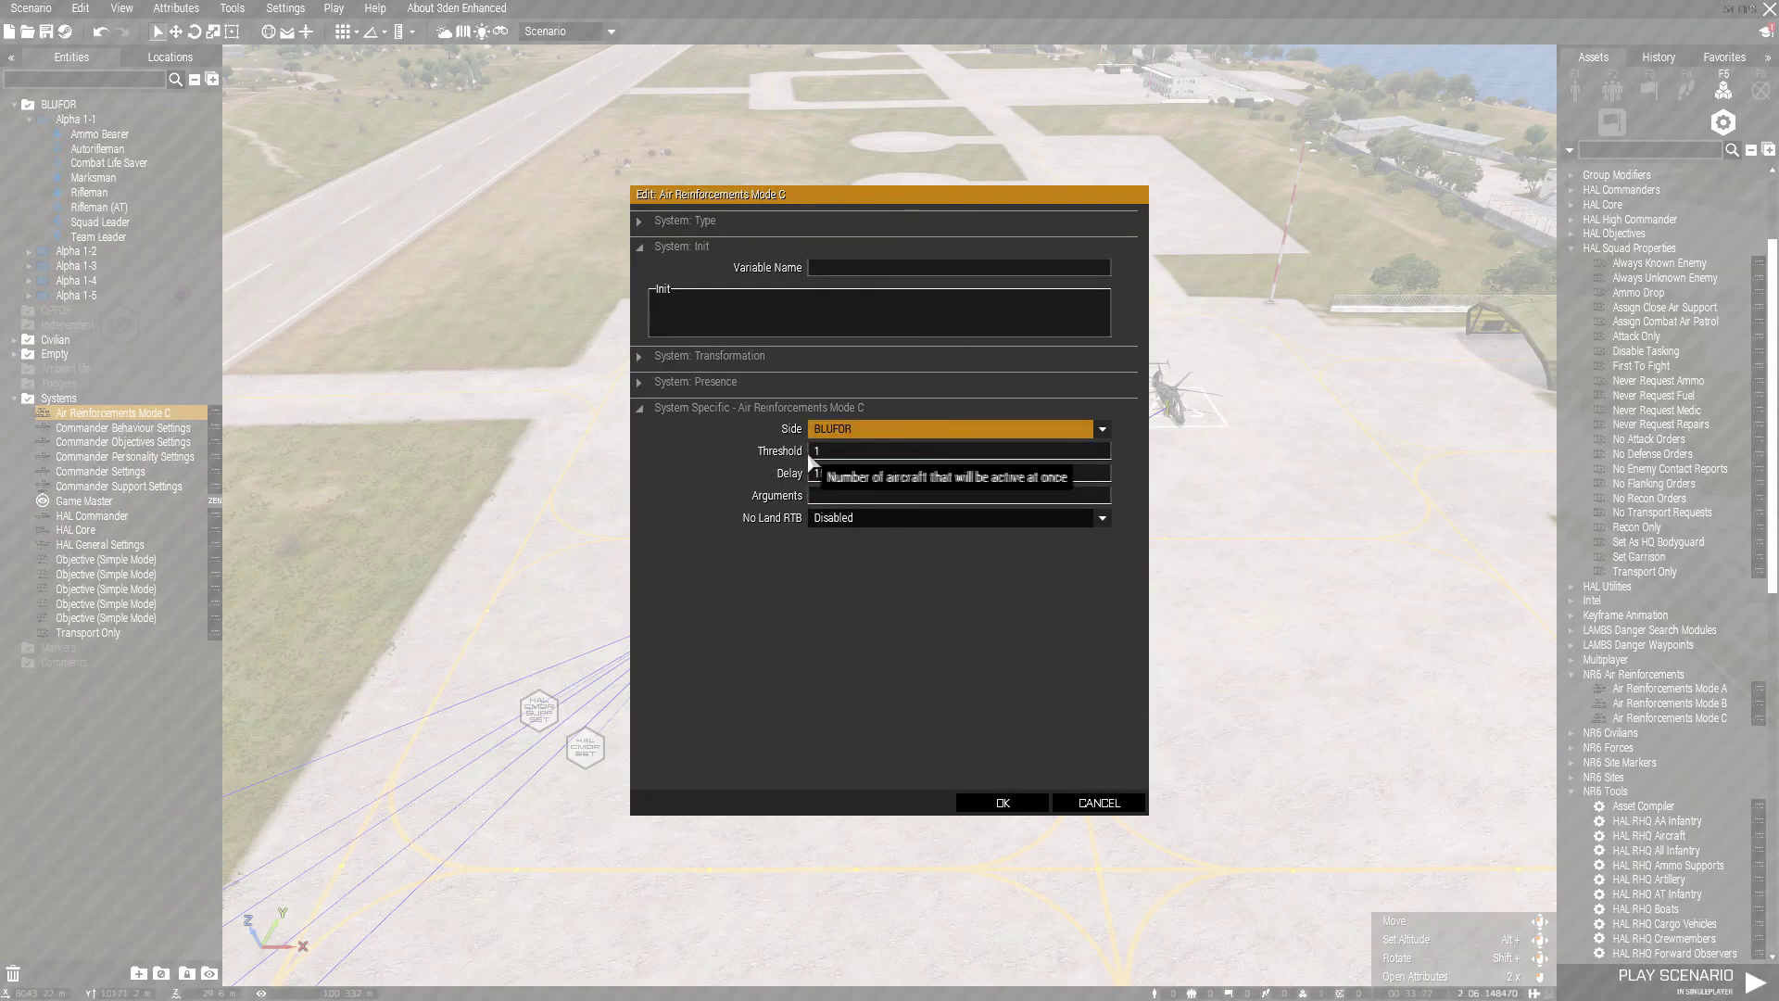
click(1002, 802)
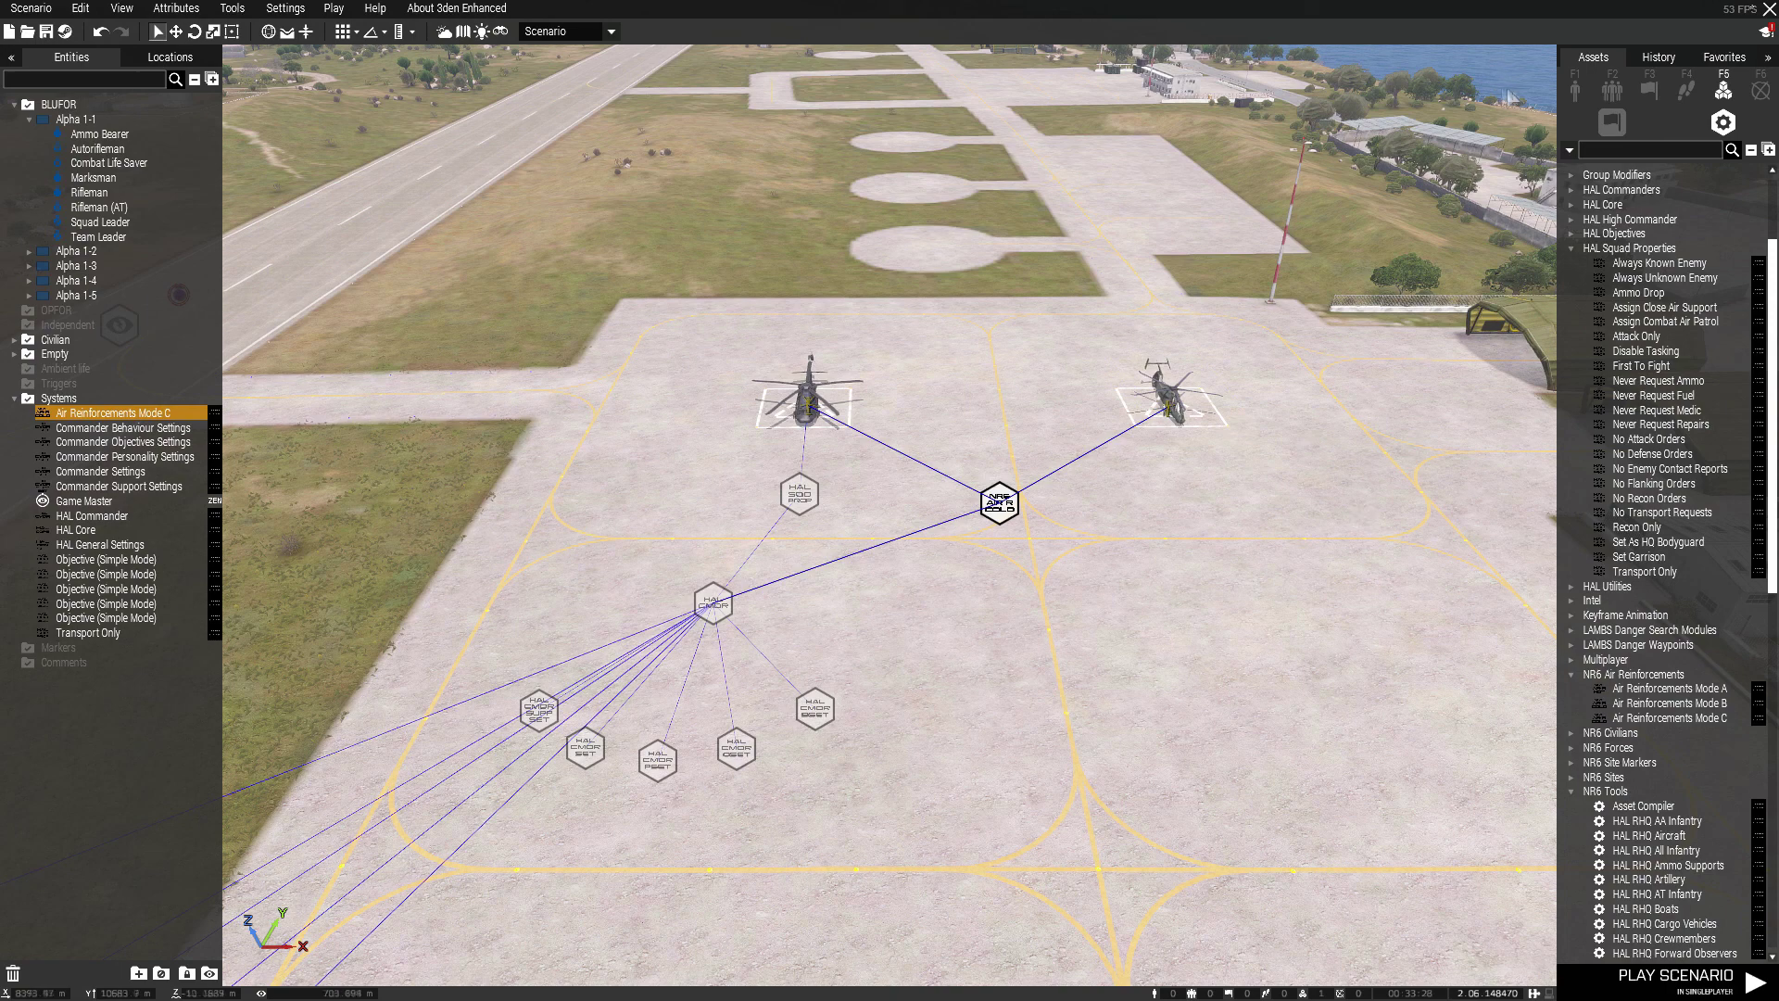
Display the placeable NATO helicopters and look over the two helipads linked to the reinforcements module.
click(1570, 96)
scroll(1365, 296, up, 1)
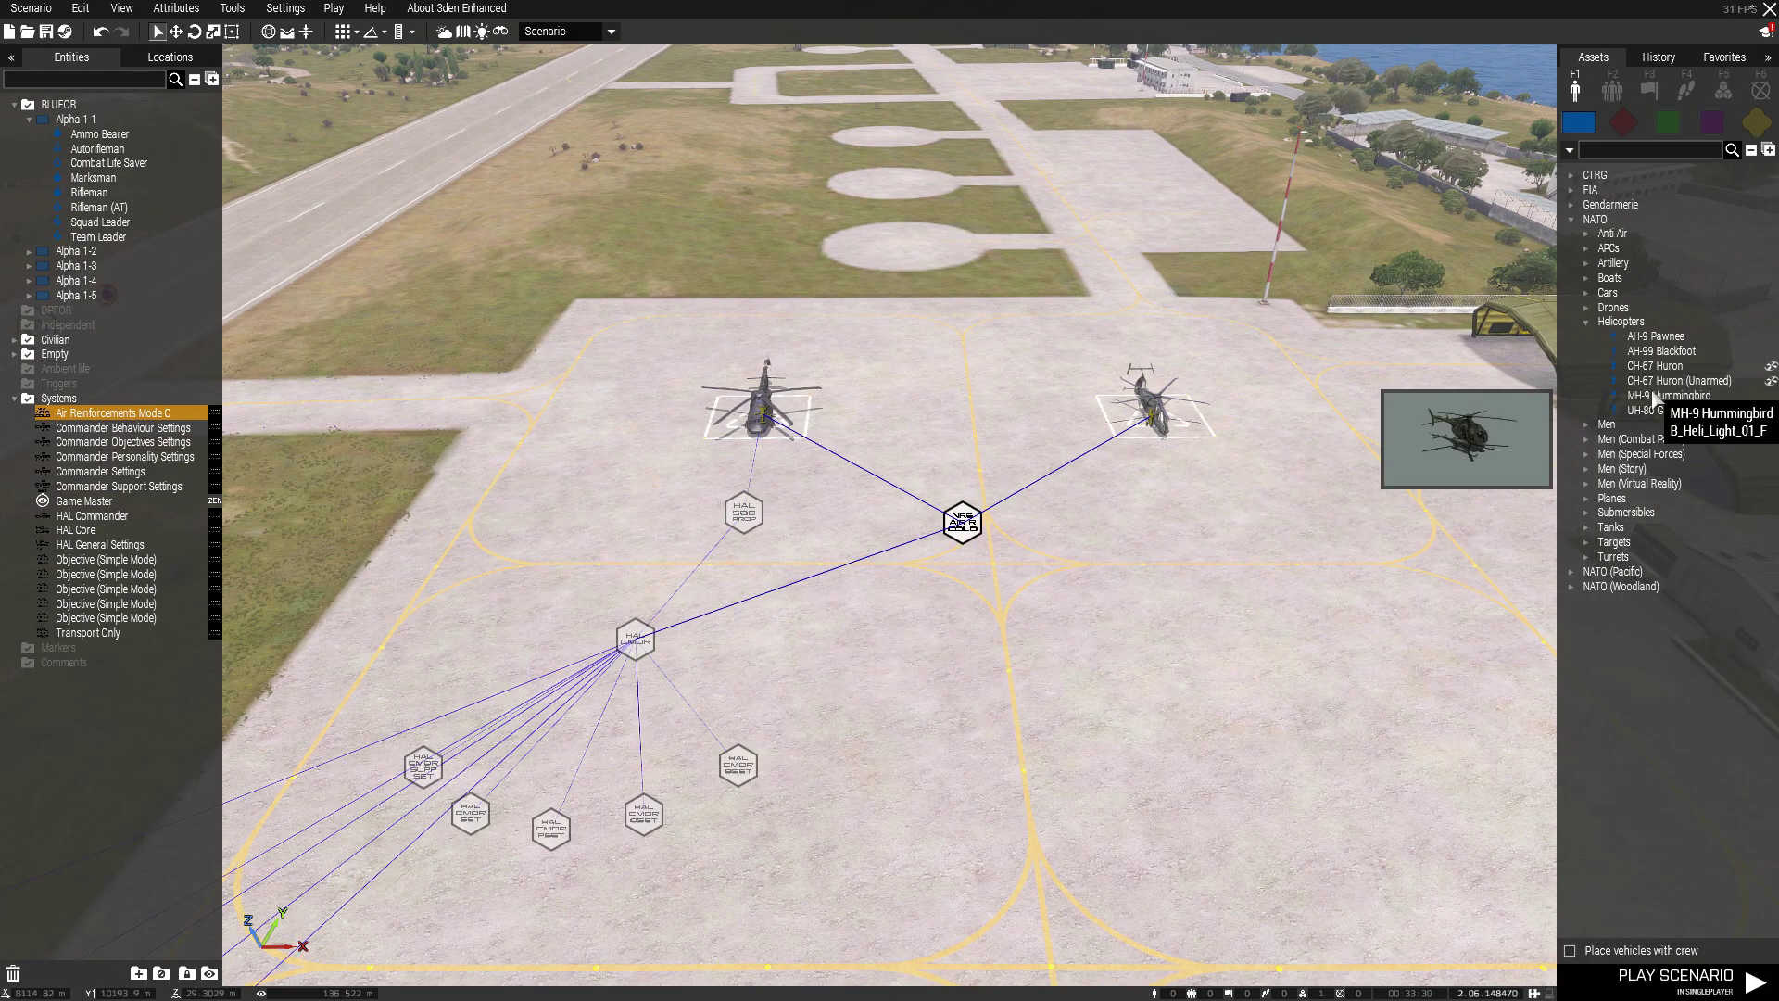
mouse_move(994, 355)
right_down()
mouse_move(989, 270)
mouse_move(1037, 317)
mouse_move(1036, 362)
mouse_move(1080, 386)
mouse_move(1025, 397)
mouse_move(1008, 359)
right_up()
key(w)
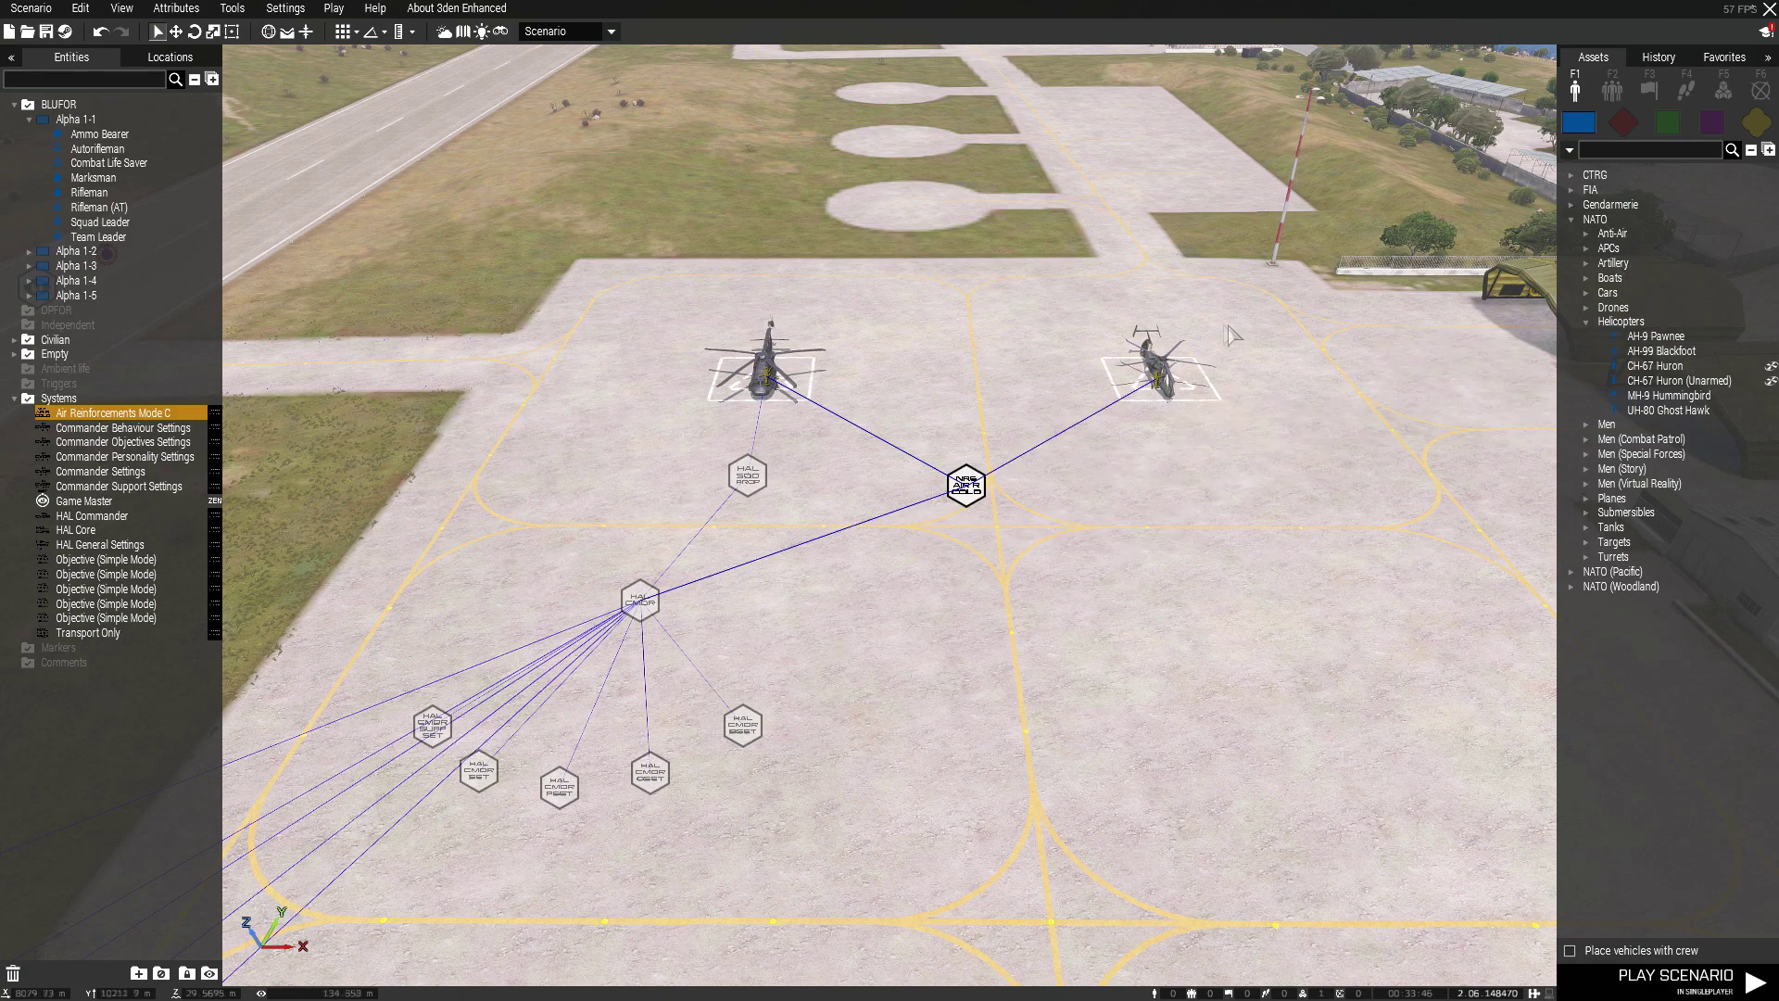
scroll(936, 547, down, 3)
mouse_move(985, 582)
right_down()
mouse_move(887, 629)
mouse_move(999, 596)
mouse_move(966, 582)
right_up()
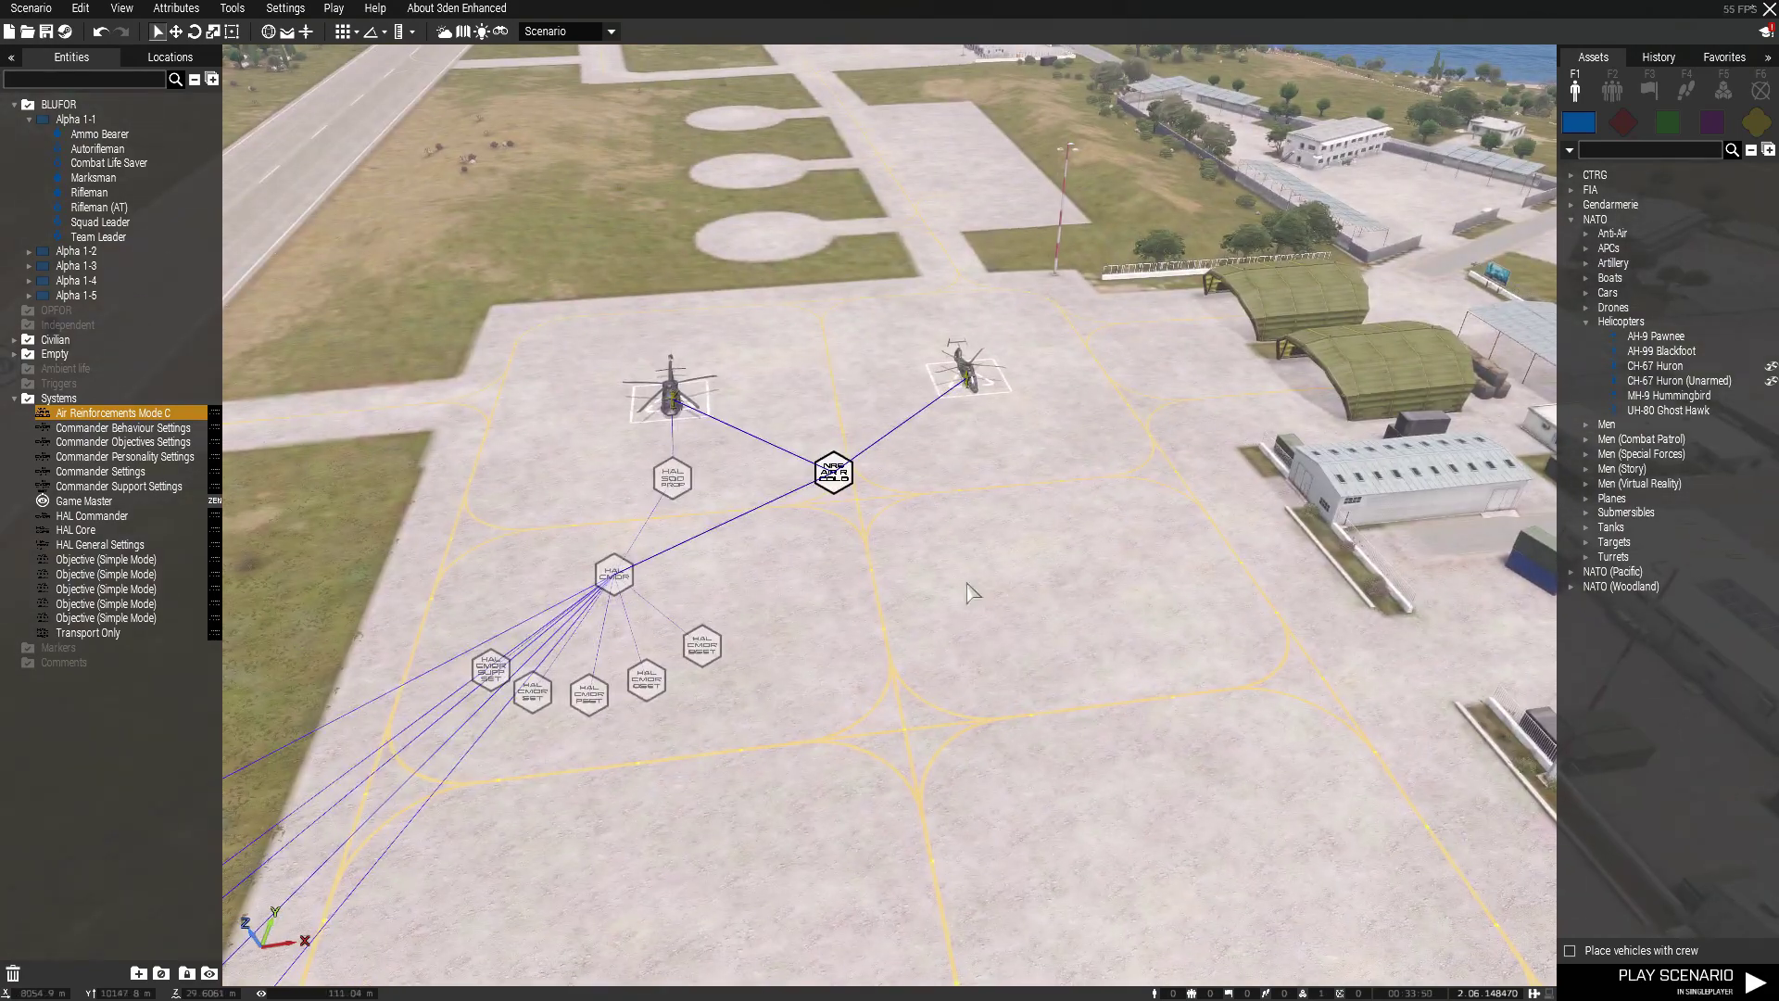